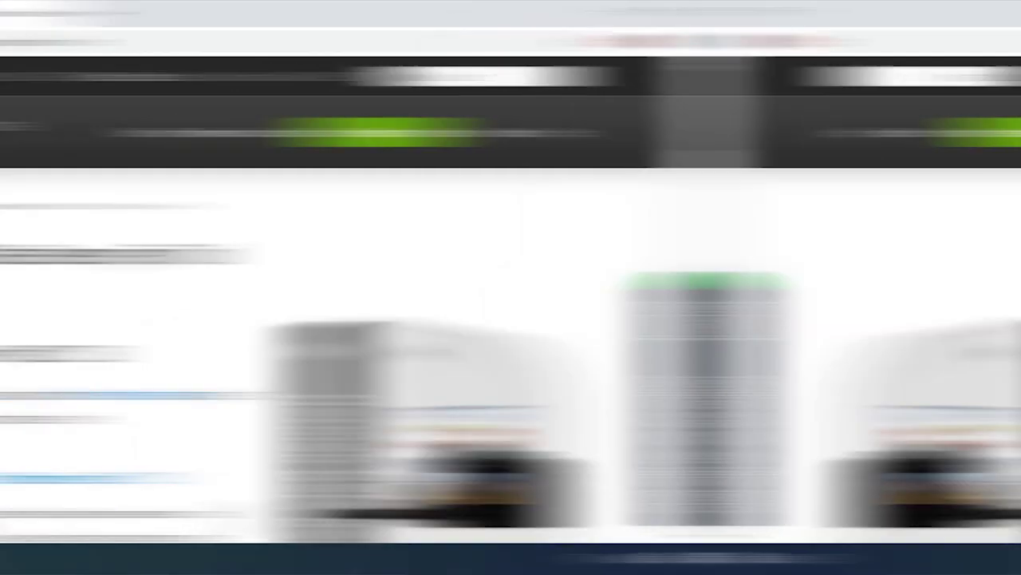
Download the Hetman Data Recovery Pack installer in Chrome and launch it from the download shelf
{"action": "scroll", "coordinate": [319, 343], "scroll_direction": "down", "scroll_amount": 3}
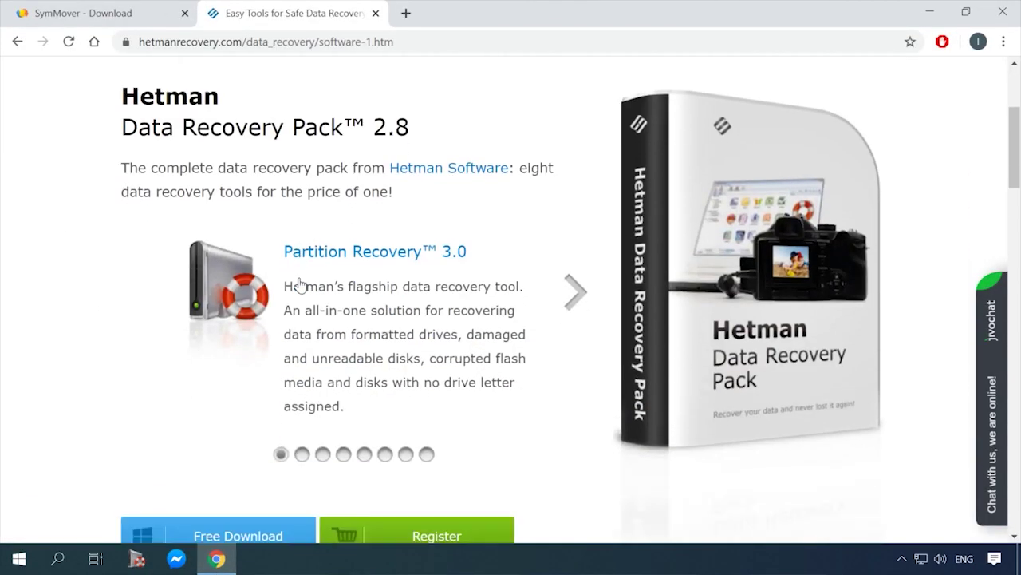
{"action": "scroll", "coordinate": [299, 285], "scroll_direction": "down", "scroll_amount": 1}
{"action": "left_click", "coordinate": [231, 449]}
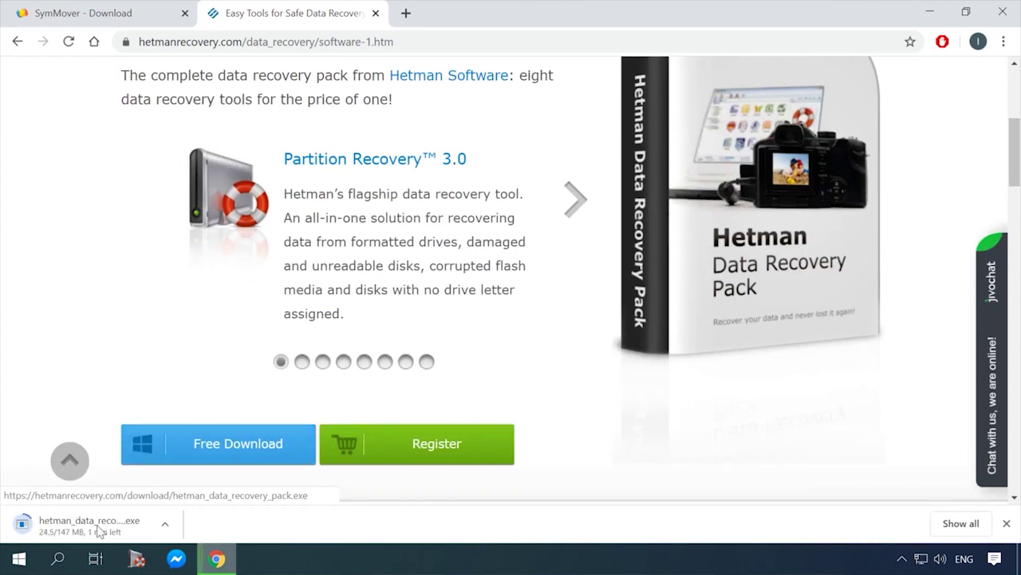
{"action": "left_click", "coordinate": [108, 523]}
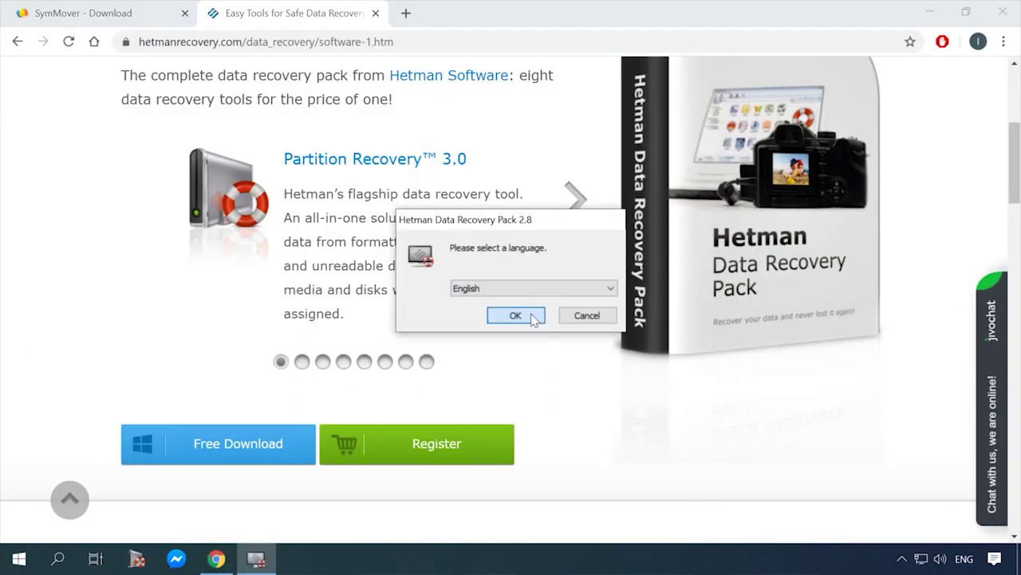
Choose English as the setup language, pass the welcome page and accept the licence agreement
{"action": "left_click", "coordinate": [516, 316]}
{"action": "left_click", "coordinate": [598, 407]}
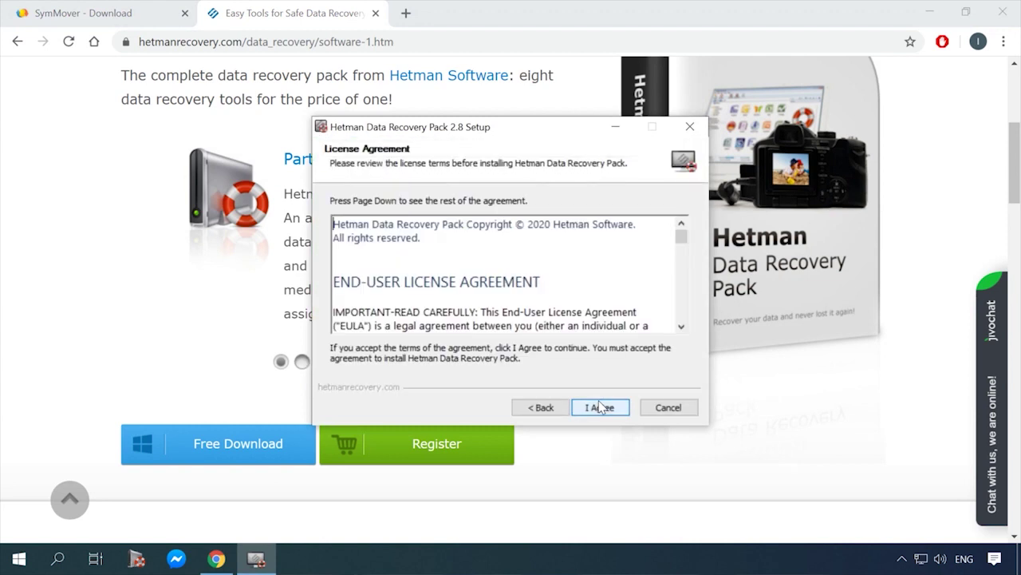
{"action": "left_click", "coordinate": [600, 407]}
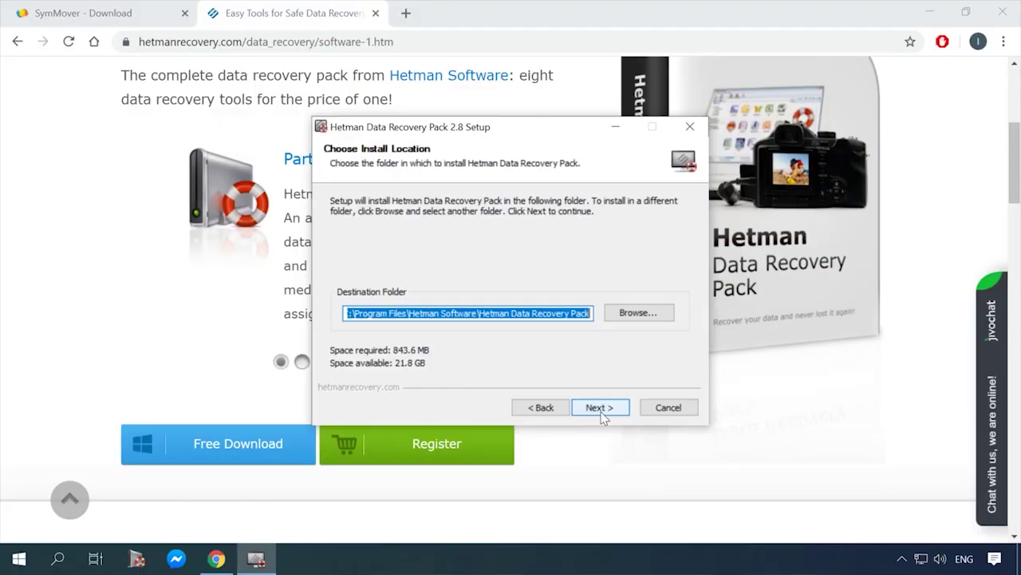
Set the install folder to D:\Hetman Data Recovery Pack and start the installation
{"action": "left_click", "coordinate": [582, 313]}
{"action": "key", "text": "Home"}
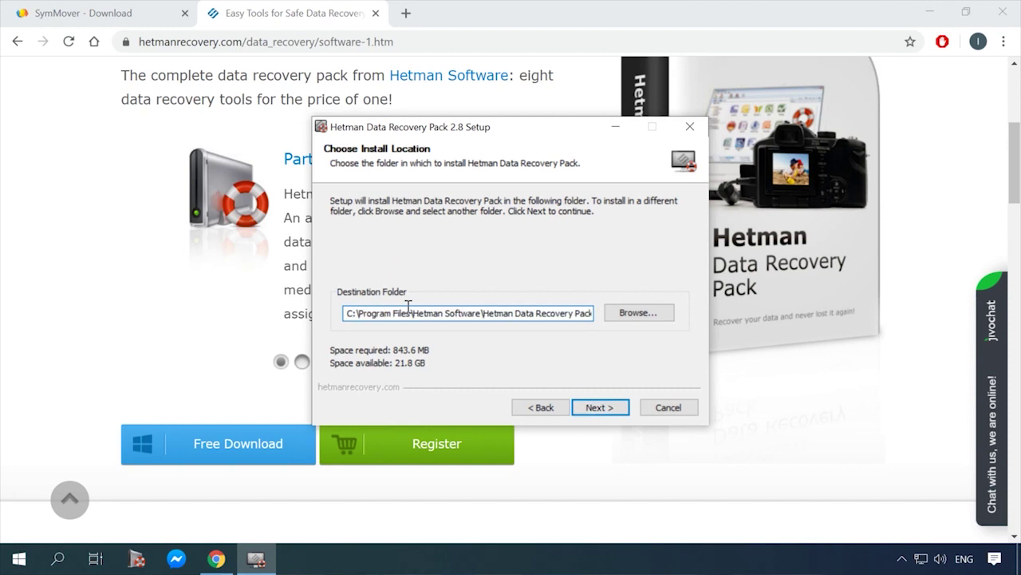
{"action": "left_click", "coordinate": [638, 313]}
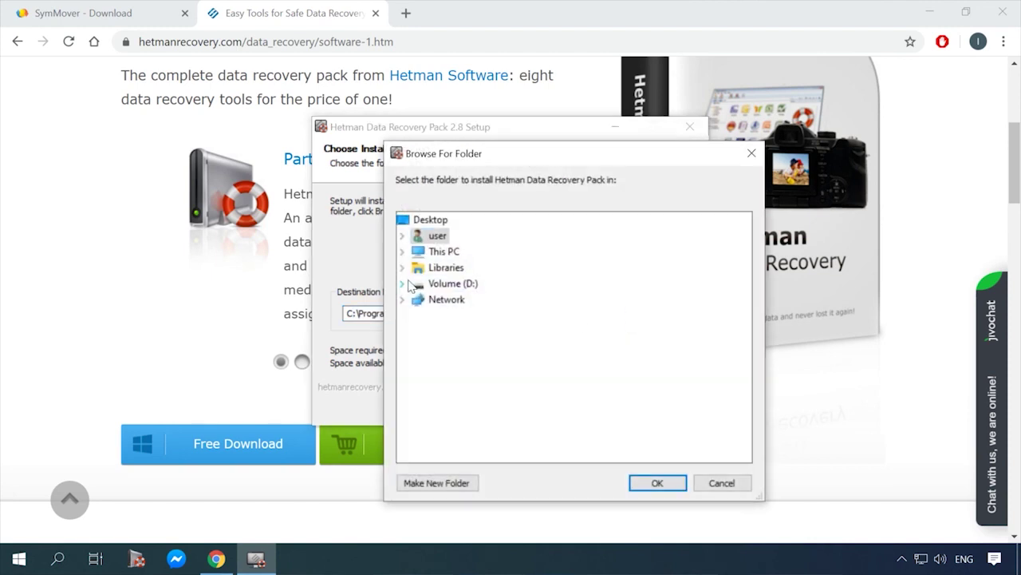
{"action": "left_click", "coordinate": [443, 285]}
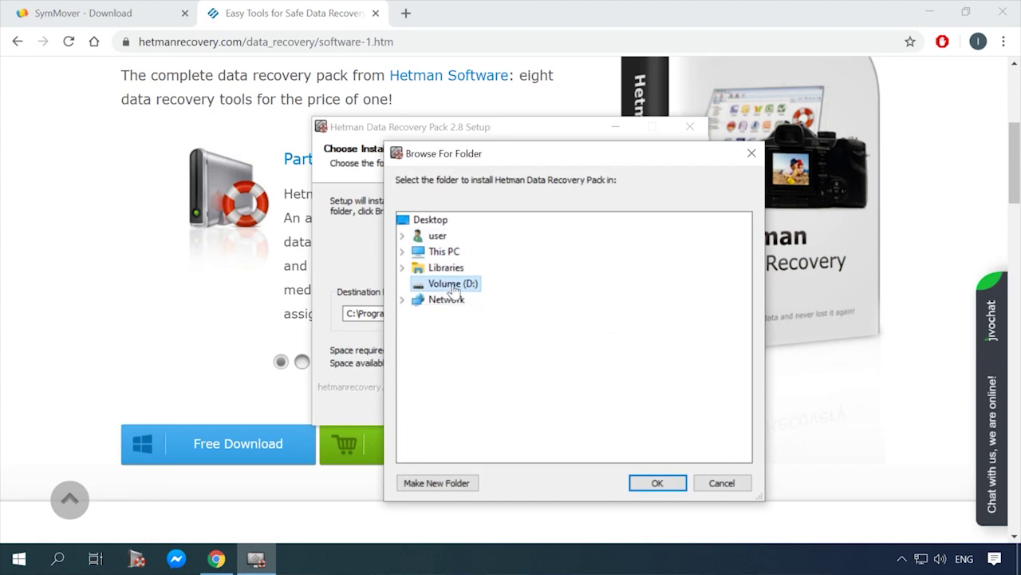
{"action": "left_click", "coordinate": [640, 482]}
{"action": "triple_click", "coordinate": [366, 315]}
{"action": "left_click", "coordinate": [604, 414]}
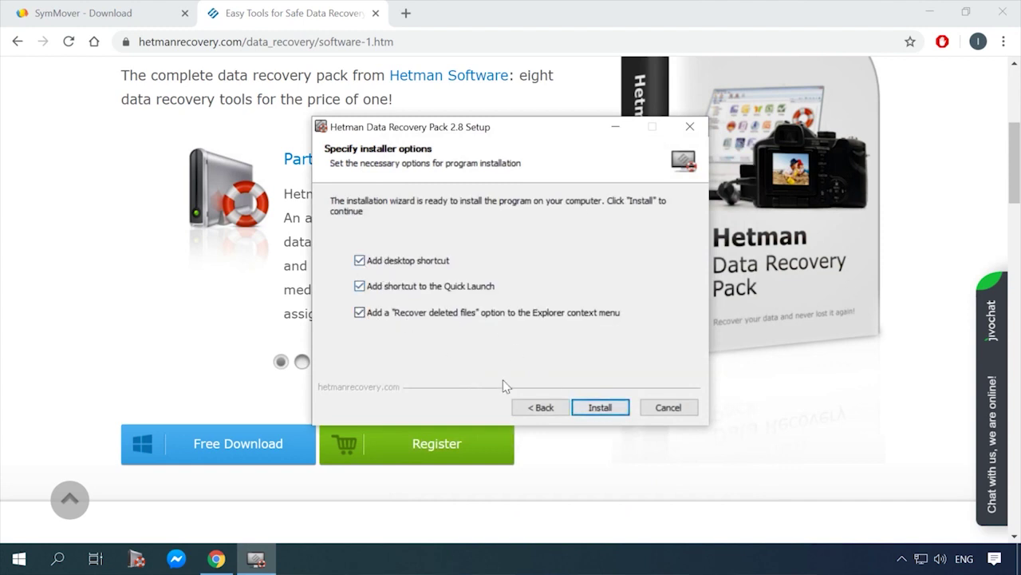
{"action": "left_click", "coordinate": [603, 408]}
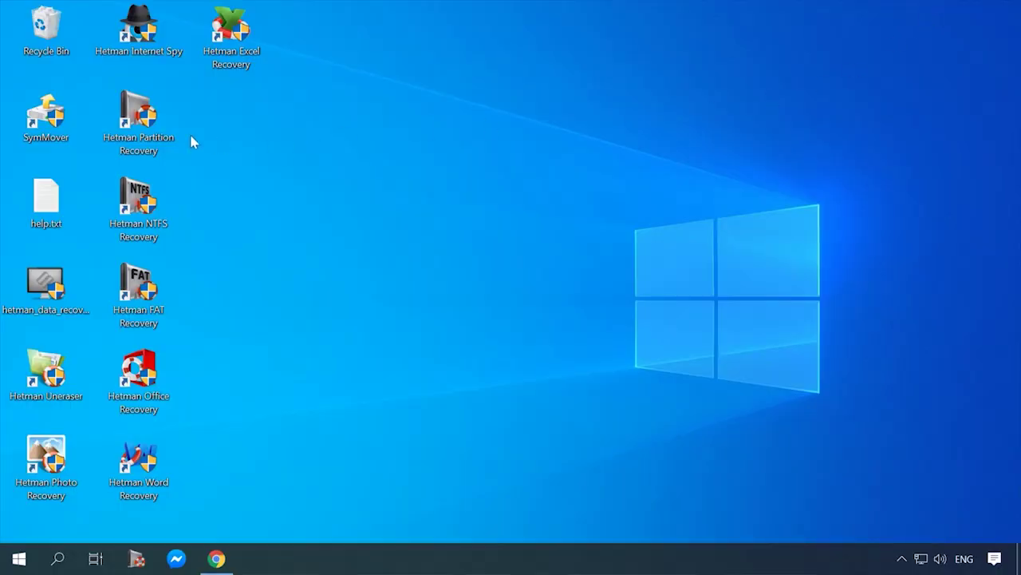
Inspect the Hetman Partition Recovery shortcut's Target and Start in paths under D:\Hetman Data Recovery Pack
{"action": "right_click", "coordinate": [135, 122]}
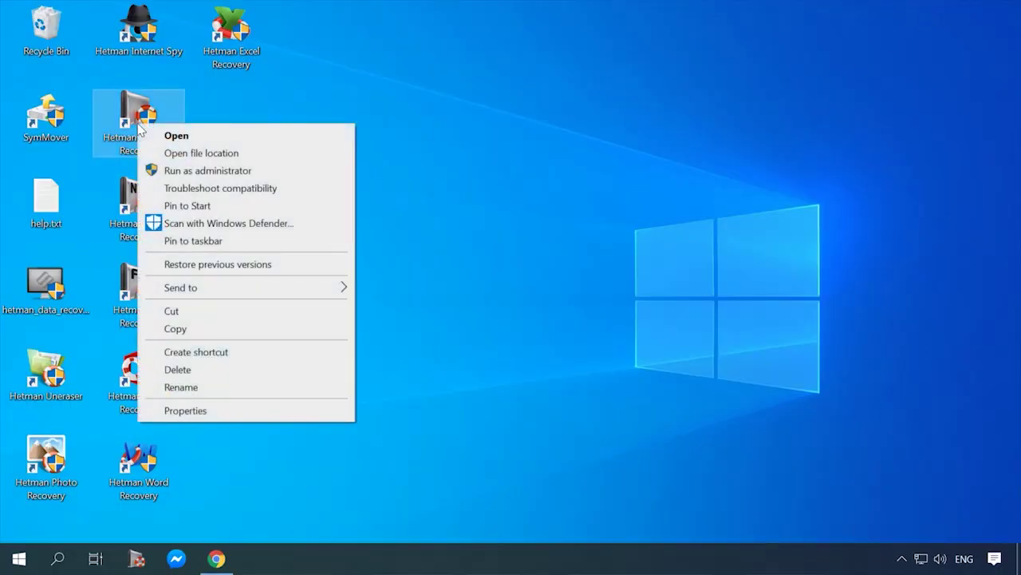
{"action": "left_click", "coordinate": [206, 412]}
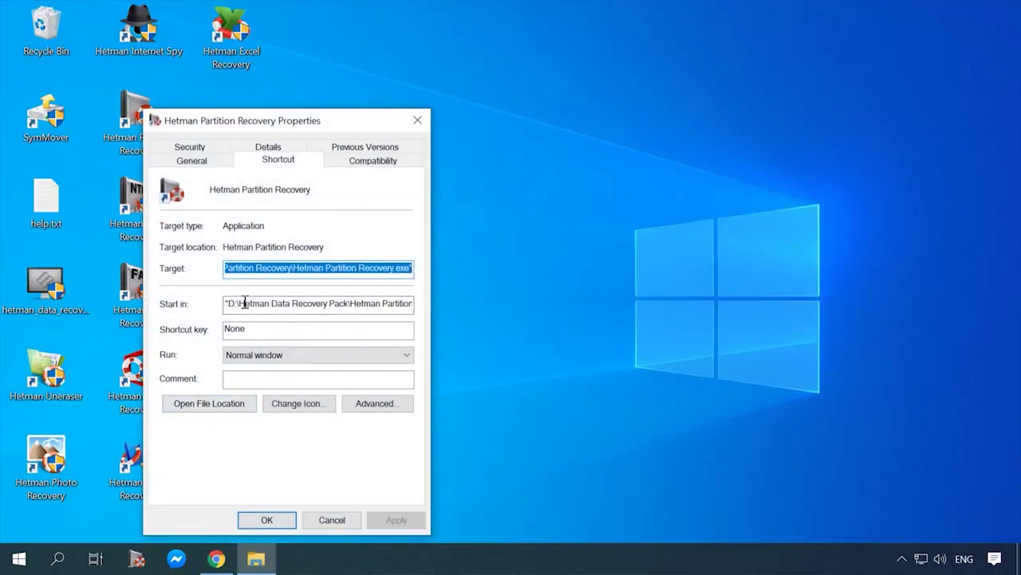
{"action": "left_click", "coordinate": [250, 305]}
{"action": "left_click_drag", "start_coordinate": [269, 307], "coordinate": [438, 307]}
{"action": "key", "text": "Home"}
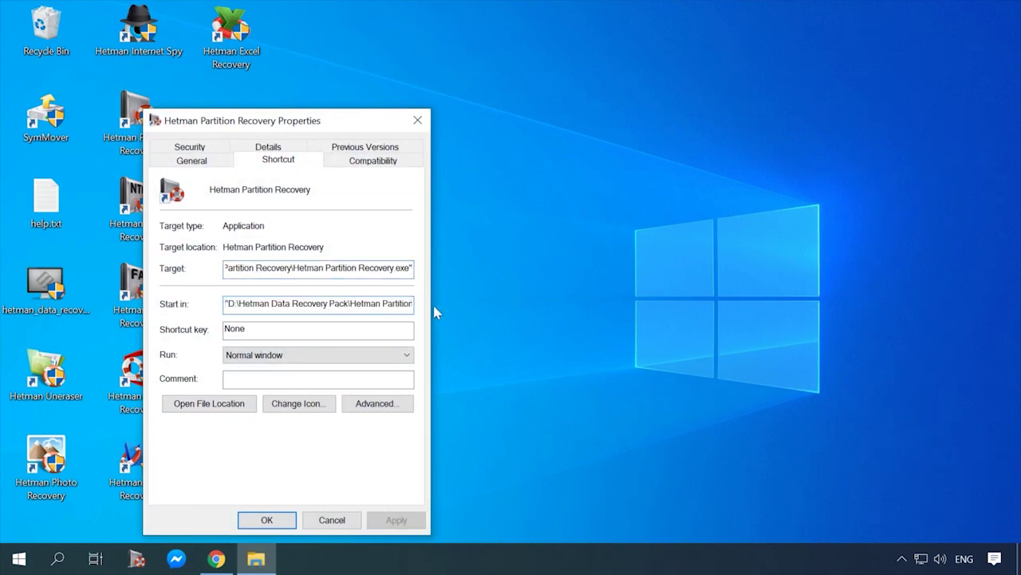
{"action": "key", "text": "Home"}
{"action": "left_click_drag", "start_coordinate": [347, 270], "coordinate": [224, 271]}
{"action": "left_click_drag", "start_coordinate": [348, 306], "coordinate": [224, 305]}
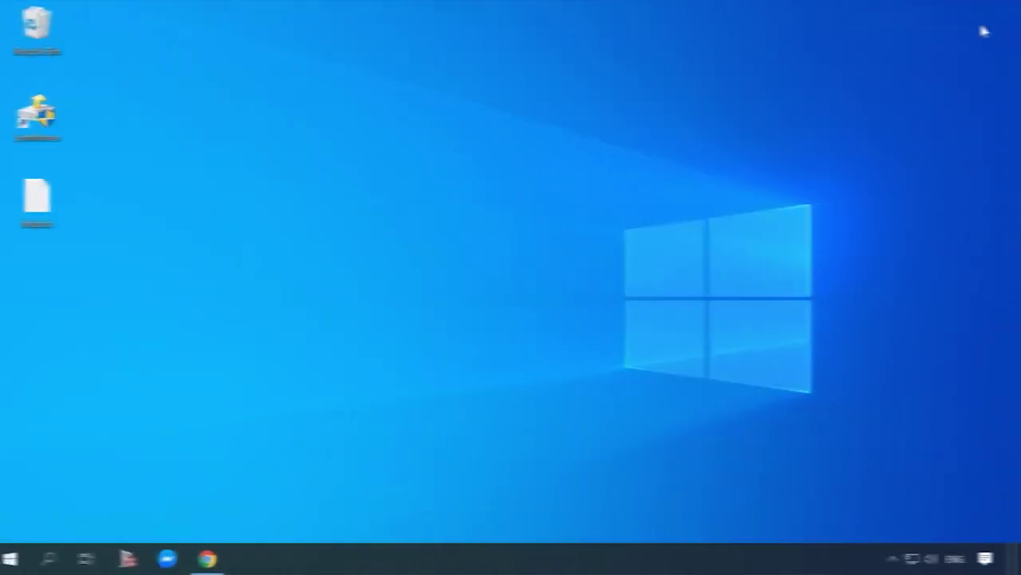
Launch Command Prompt as administrator from Windows search
{"action": "left_click", "coordinate": [62, 561]}
{"action": "type", "text": "cmd"}
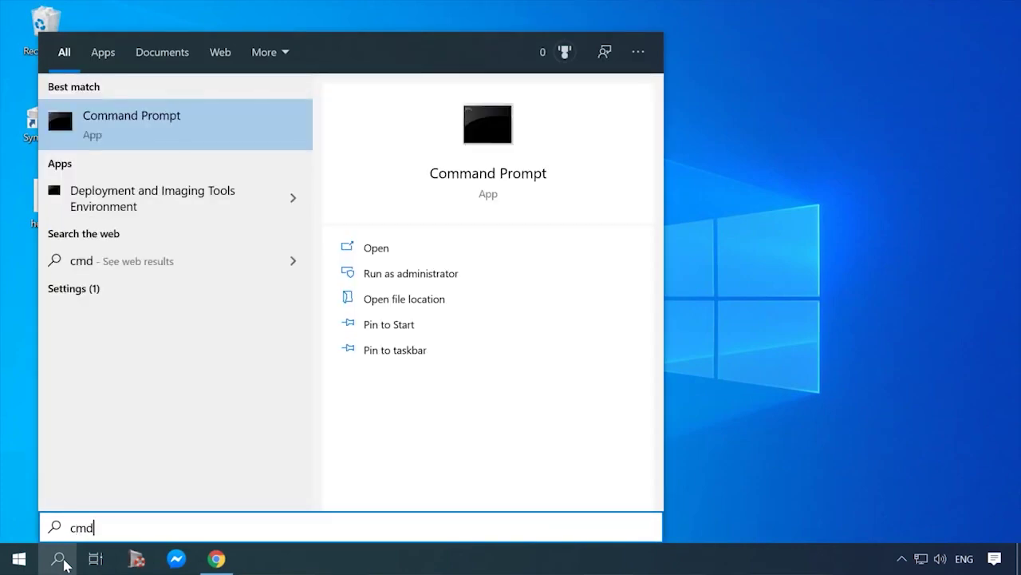
{"action": "left_click", "coordinate": [391, 273]}
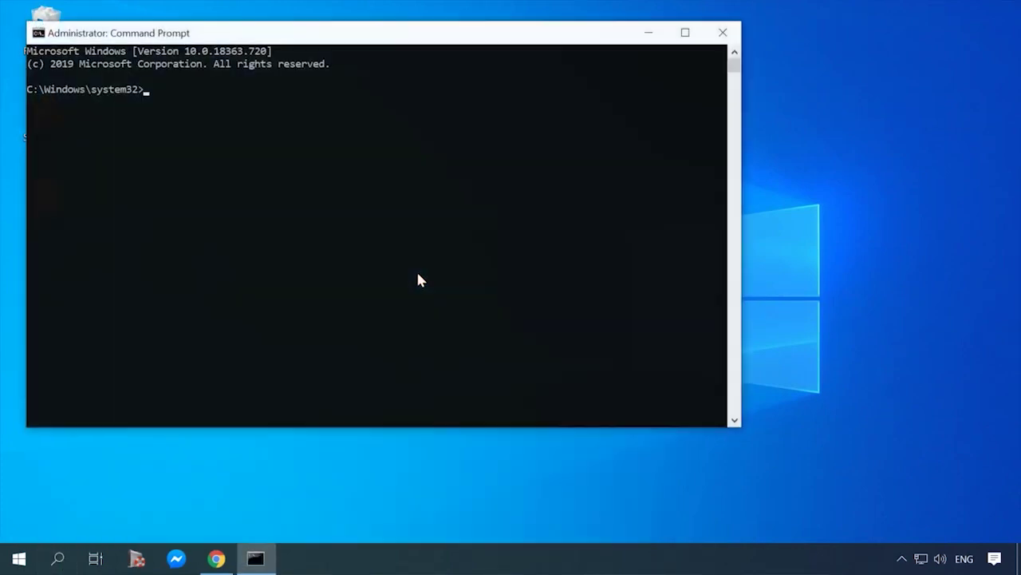
{"action": "left_click_drag", "start_coordinate": [315, 35], "coordinate": [367, 41]}
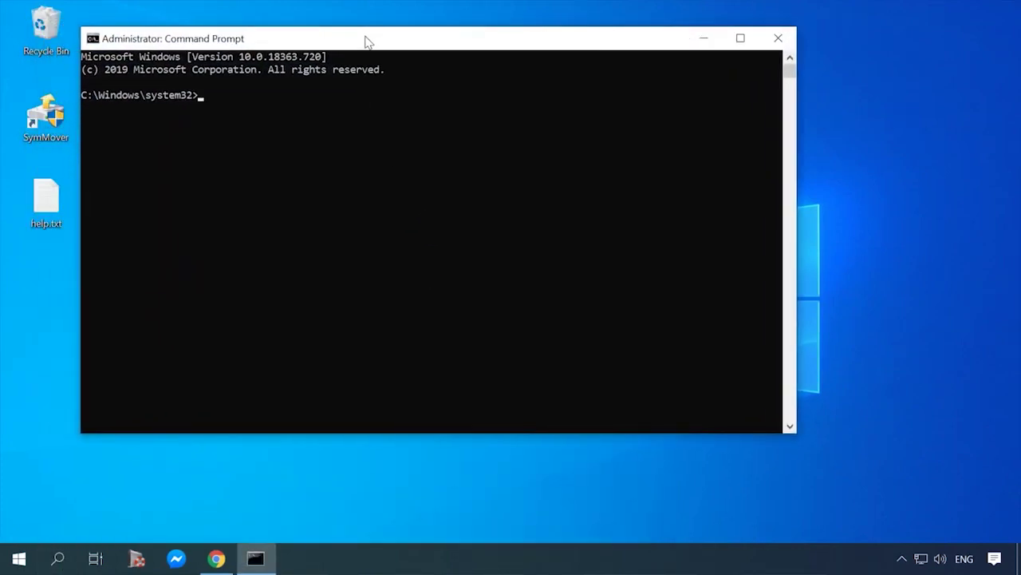
Copy the C:\Program Files path from File Explorer and change into it with cd
{"action": "key", "text": "super+e"}
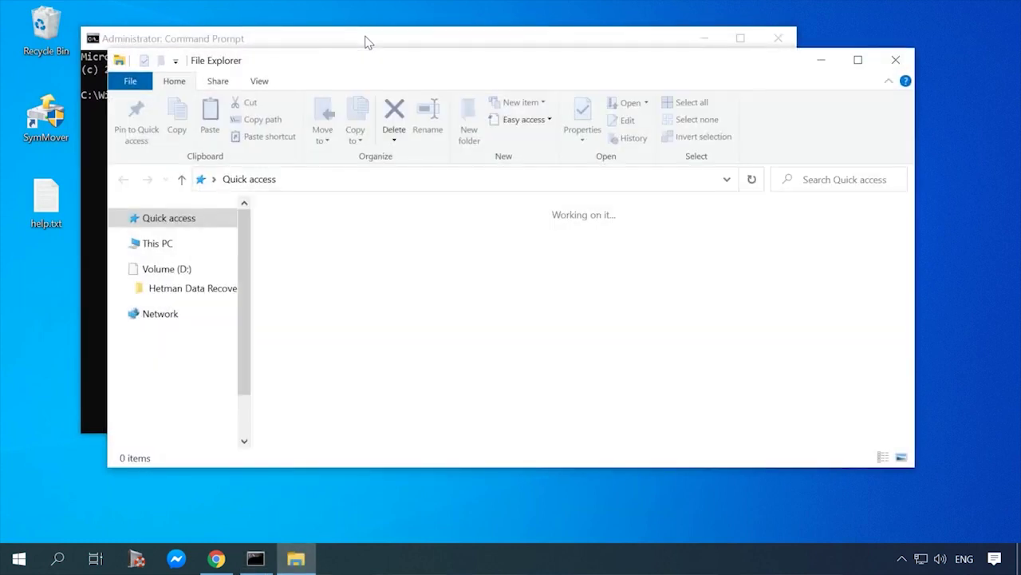
{"action": "left_click", "coordinate": [169, 249]}
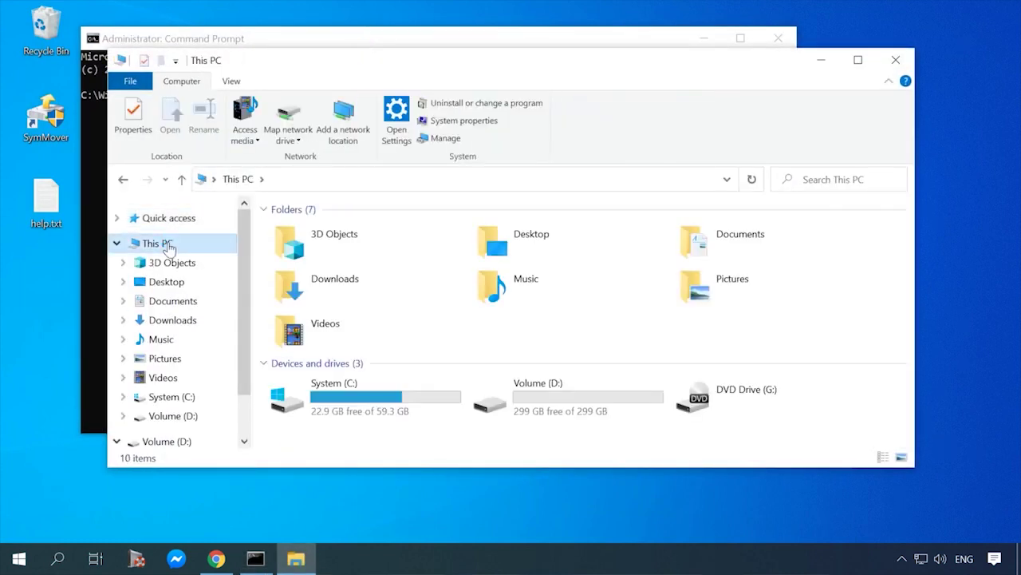
{"action": "double_click", "coordinate": [372, 391]}
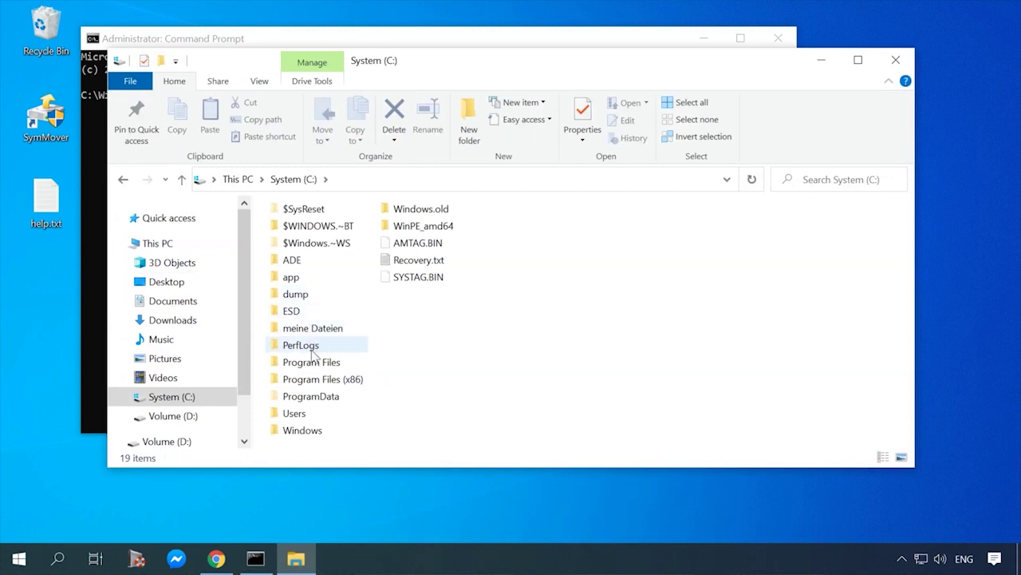
{"action": "double_click", "coordinate": [315, 360]}
{"action": "left_click", "coordinate": [445, 177]}
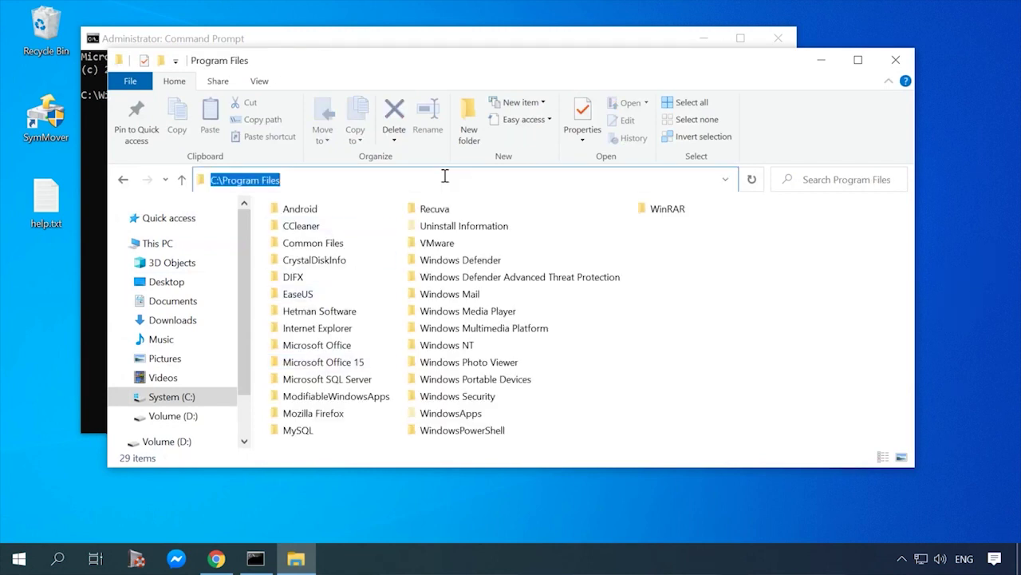
{"action": "right_click", "coordinate": [271, 187]}
{"action": "left_click", "coordinate": [320, 230]}
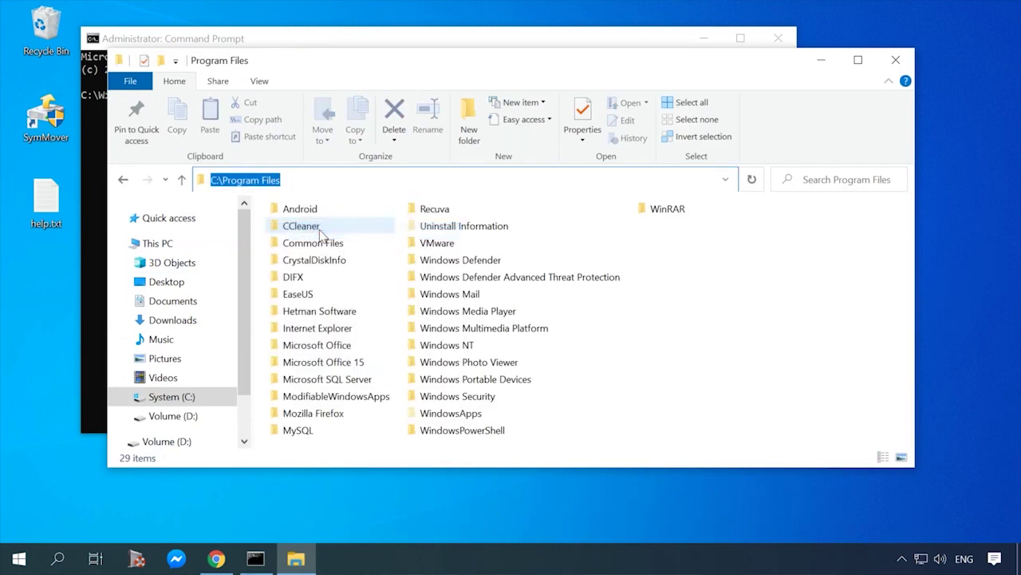
{"action": "left_click", "coordinate": [815, 67]}
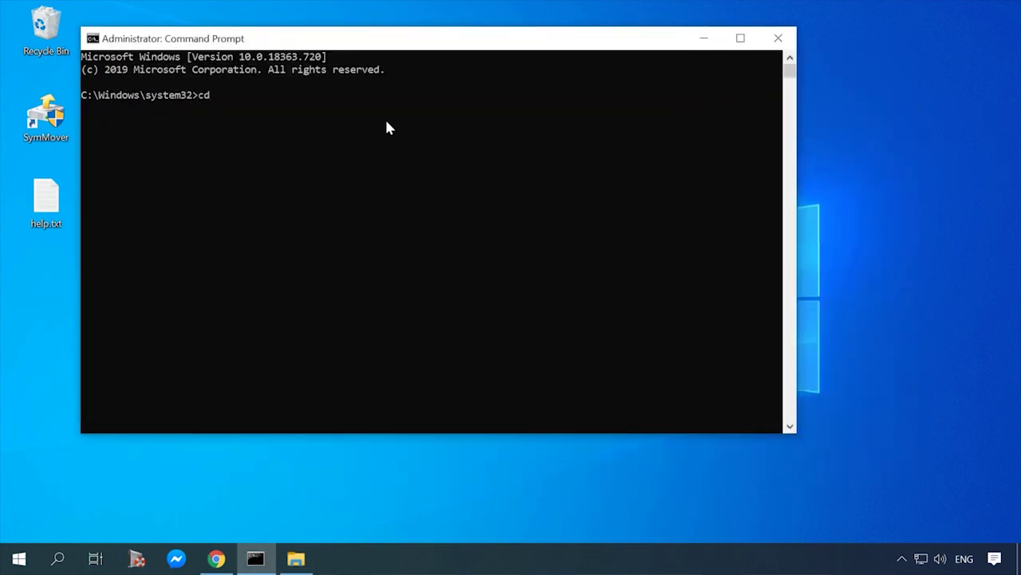
{"action": "key", "text": "ctrl+v"}
{"action": "key", "text": "Return"}
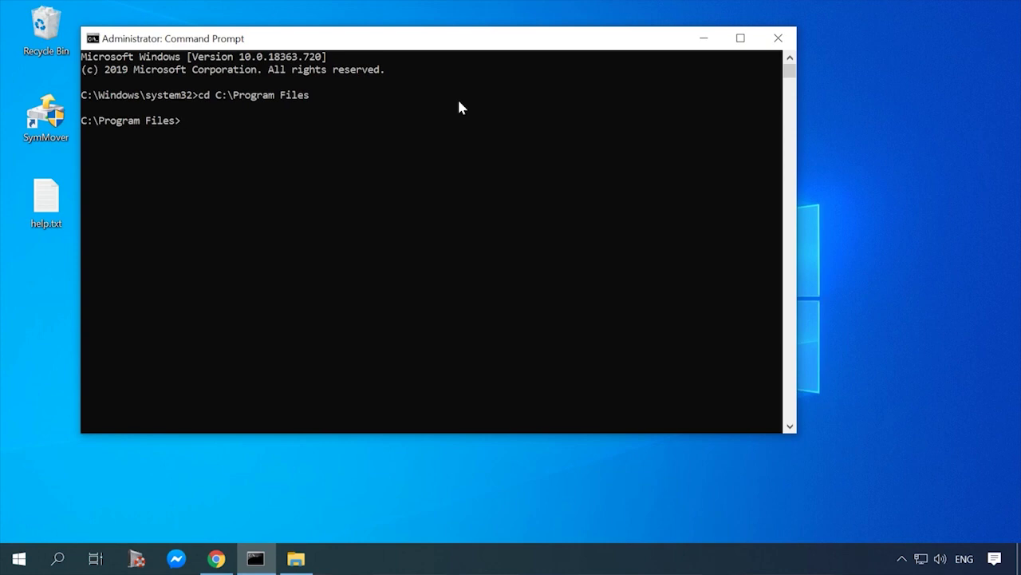
Move the Hetman Software folder from Program Files onto Volume (D:), granting administrator permission
{"action": "left_click", "coordinate": [296, 559]}
{"action": "left_click", "coordinate": [335, 316]}
{"action": "right_click", "coordinate": [317, 316]}
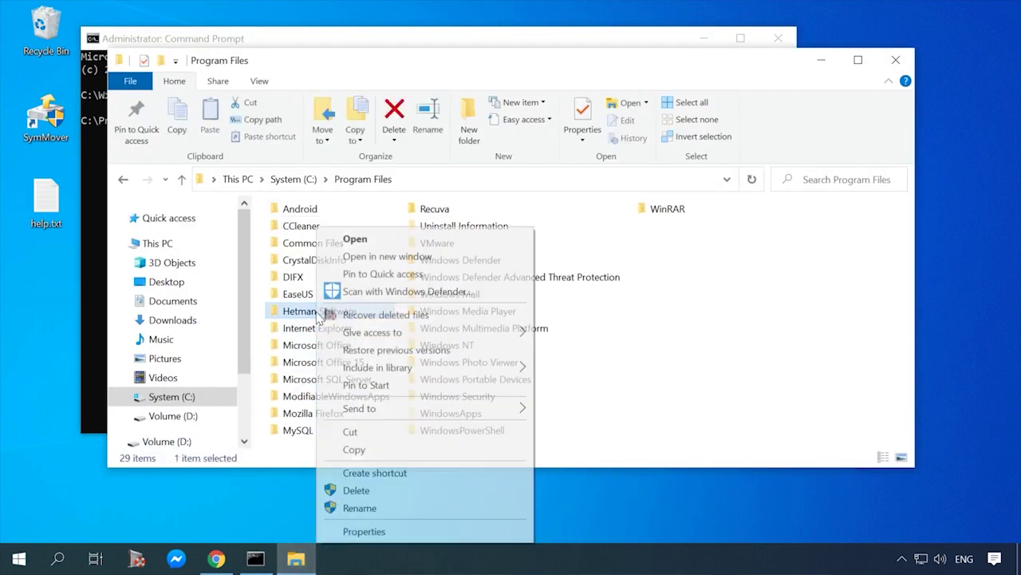
{"action": "left_click", "coordinate": [391, 433]}
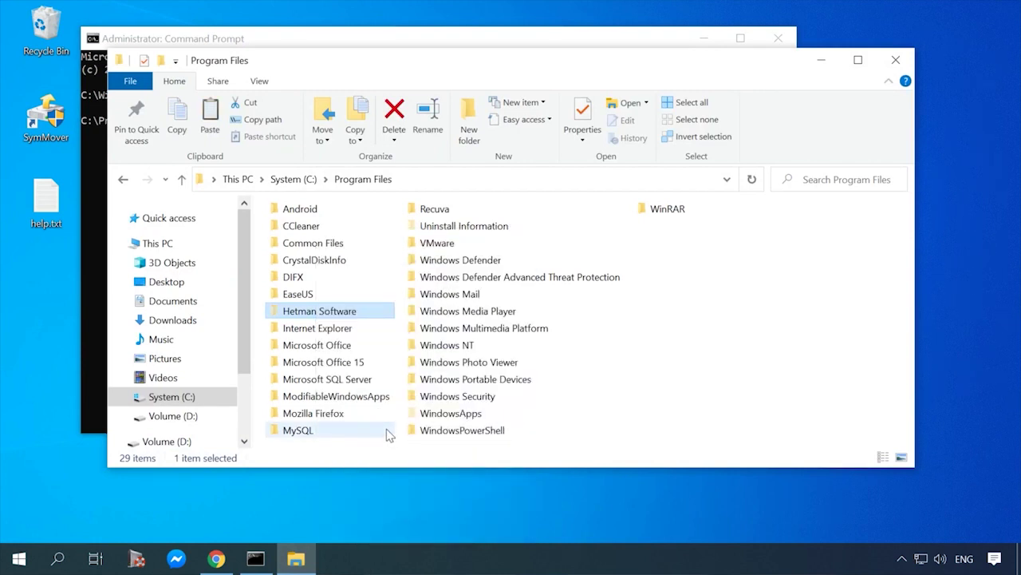
{"action": "left_click", "coordinate": [173, 416]}
{"action": "right_click", "coordinate": [471, 279]}
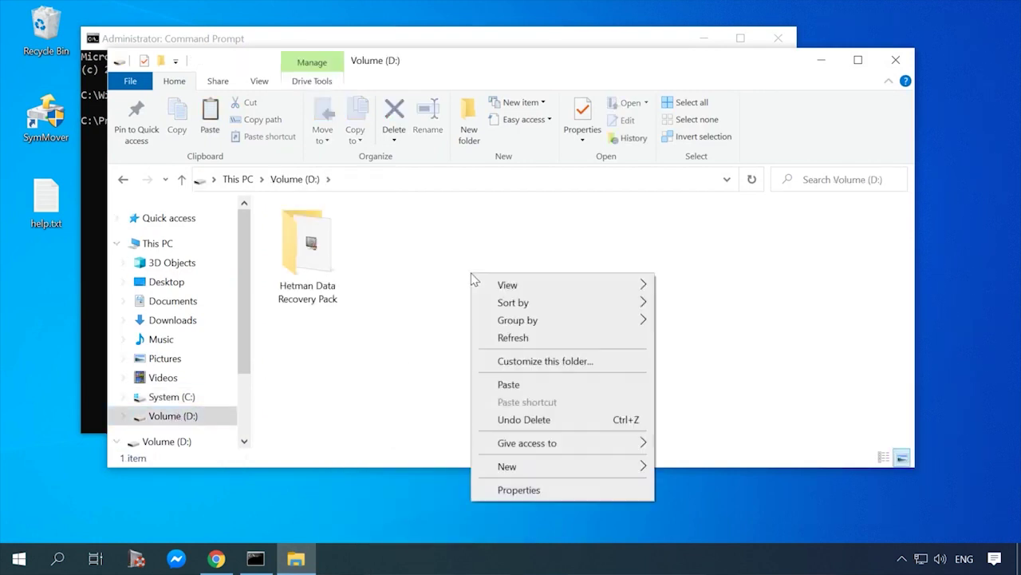
{"action": "left_click", "coordinate": [507, 383]}
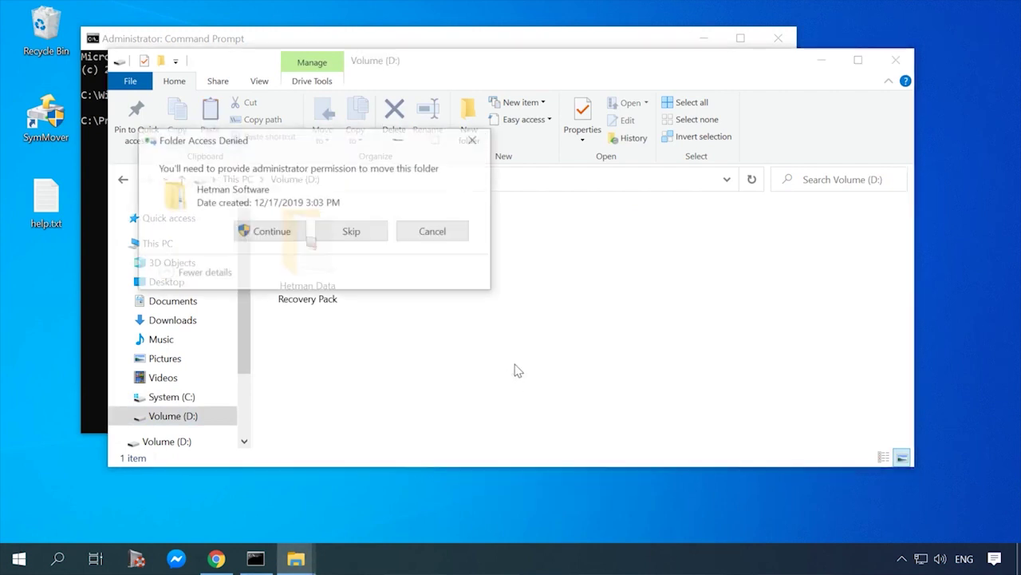
{"action": "left_click", "coordinate": [279, 236]}
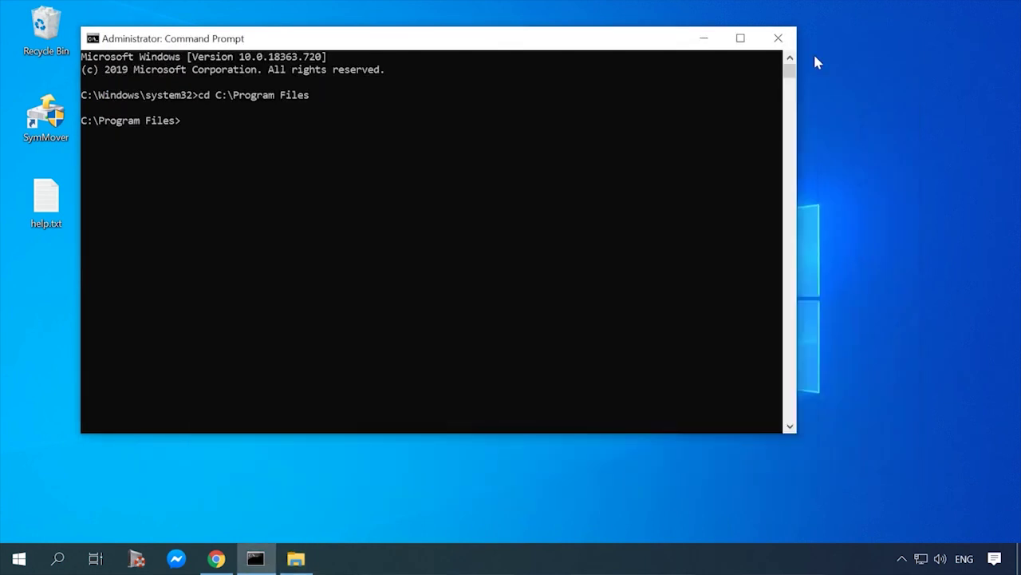
Copy the mklink /j command from help.txt and run it in Command Prompt
{"action": "double_click", "coordinate": [59, 204]}
{"action": "left_click_drag", "start_coordinate": [476, 296], "coordinate": [154, 294]}
{"action": "right_click", "coordinate": [172, 289]}
{"action": "left_click", "coordinate": [209, 339]}
{"action": "left_click", "coordinate": [711, 240]}
{"action": "key", "text": "ctrl+v"}
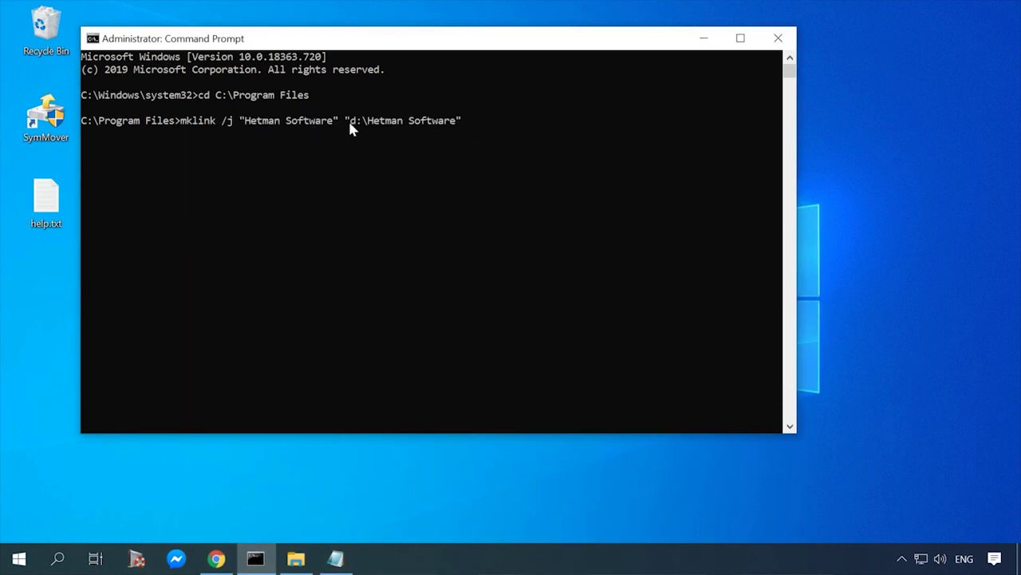
{"action": "key", "text": "Return"}
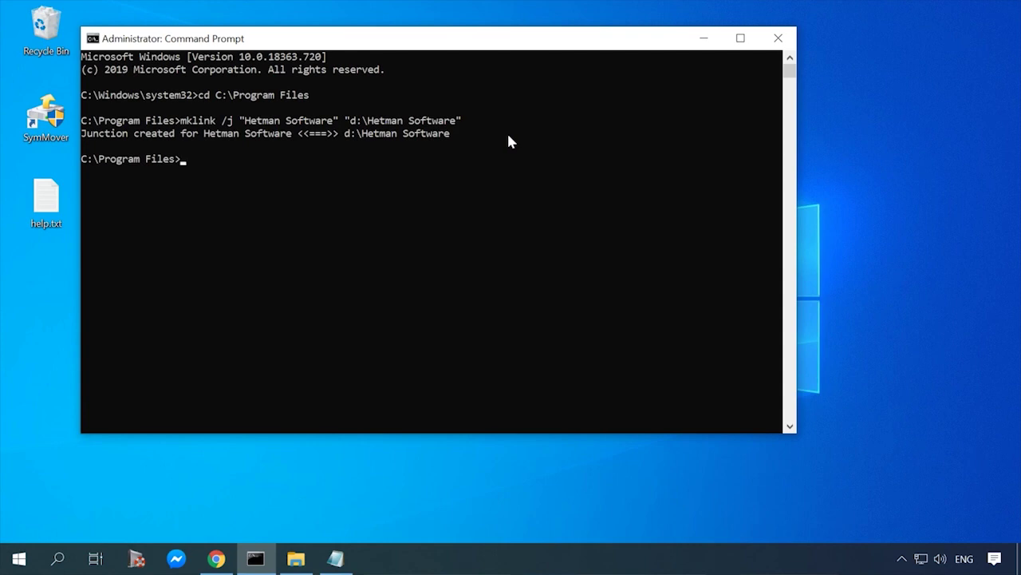
Check the Hetman Software junction in C:\Program Files, then launch SymMover maximized
{"action": "left_click", "coordinate": [295, 559]}
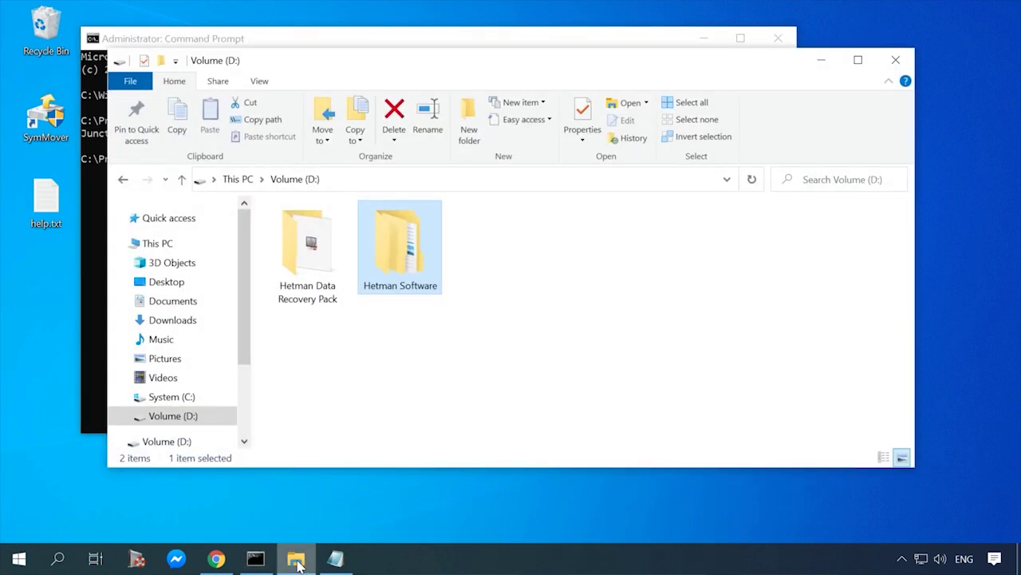
{"action": "left_click", "coordinate": [171, 398]}
{"action": "double_click", "coordinate": [328, 362]}
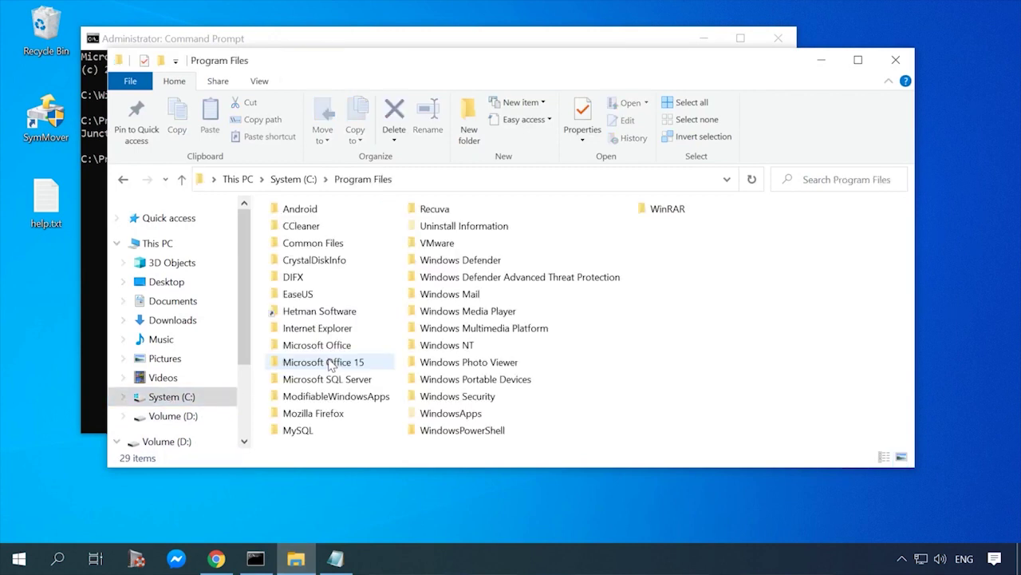
{"action": "left_click", "coordinate": [326, 312]}
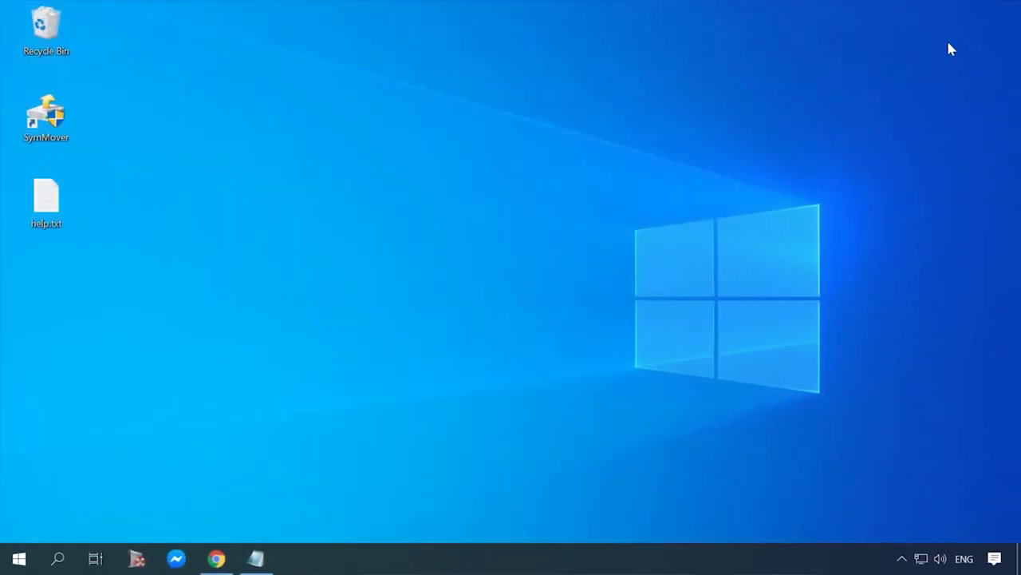
{"action": "double_click", "coordinate": [62, 122]}
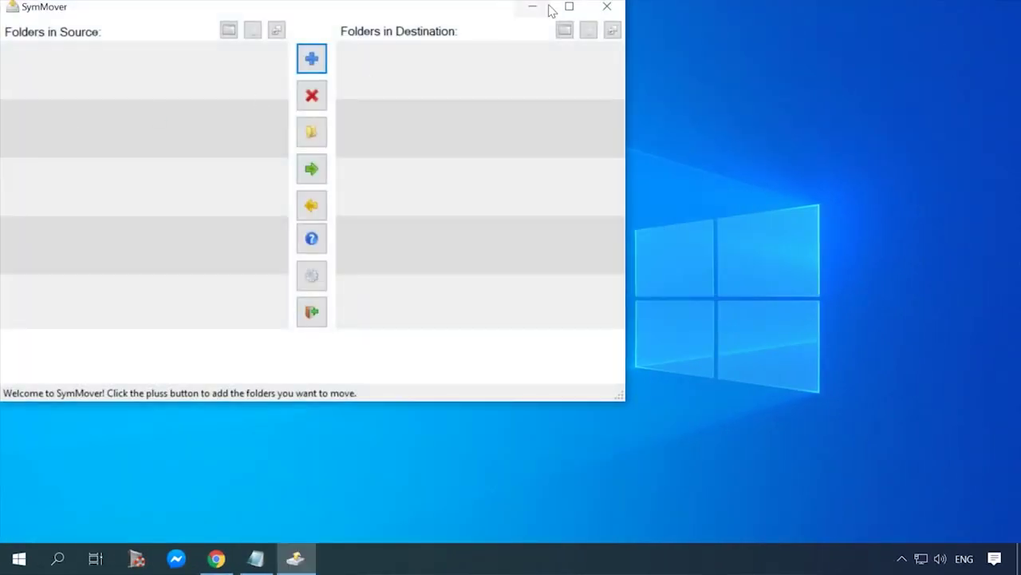
{"action": "double_click", "coordinate": [568, 15]}
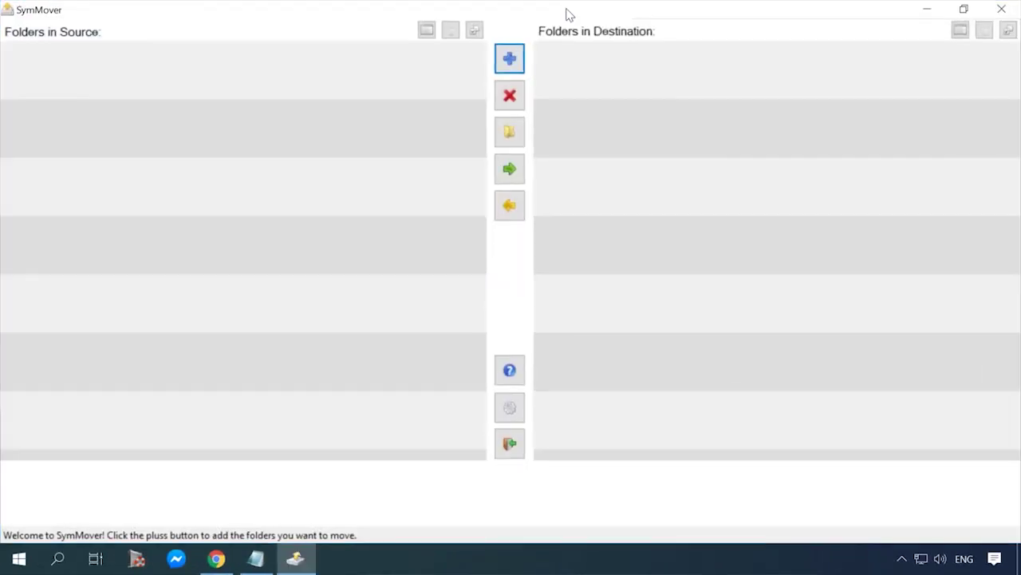
Pick SD Card Formatter from the installed programs and expand the destination folder list
{"action": "left_click", "coordinate": [510, 59]}
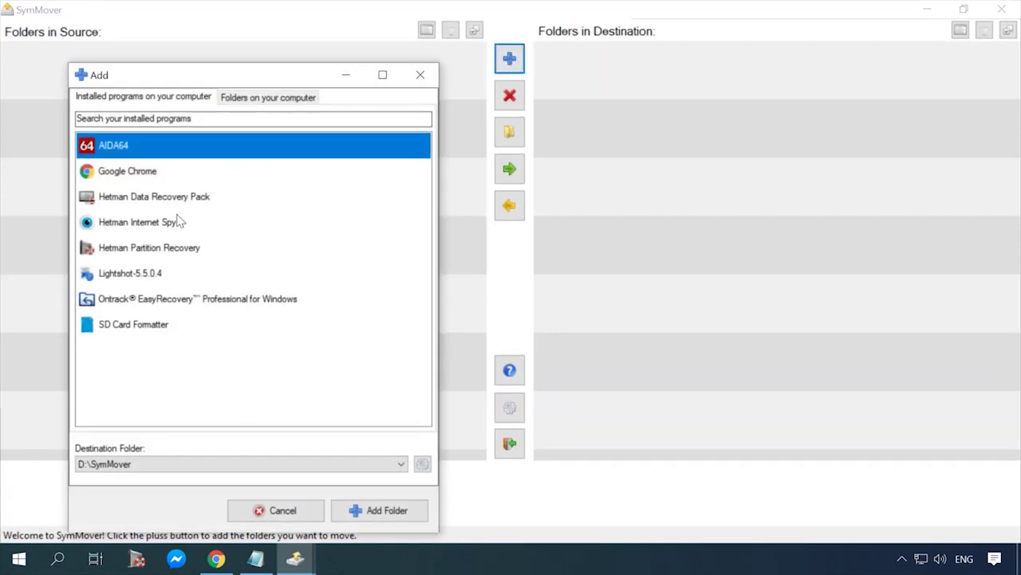
{"action": "left_click", "coordinate": [181, 307]}
{"action": "left_click", "coordinate": [171, 323]}
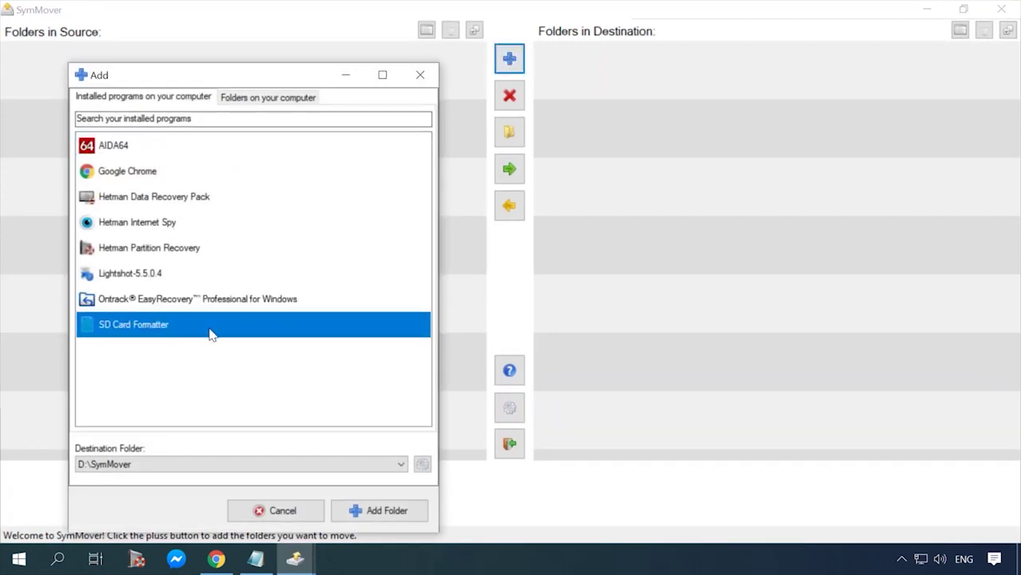
{"action": "left_click", "coordinate": [323, 466]}
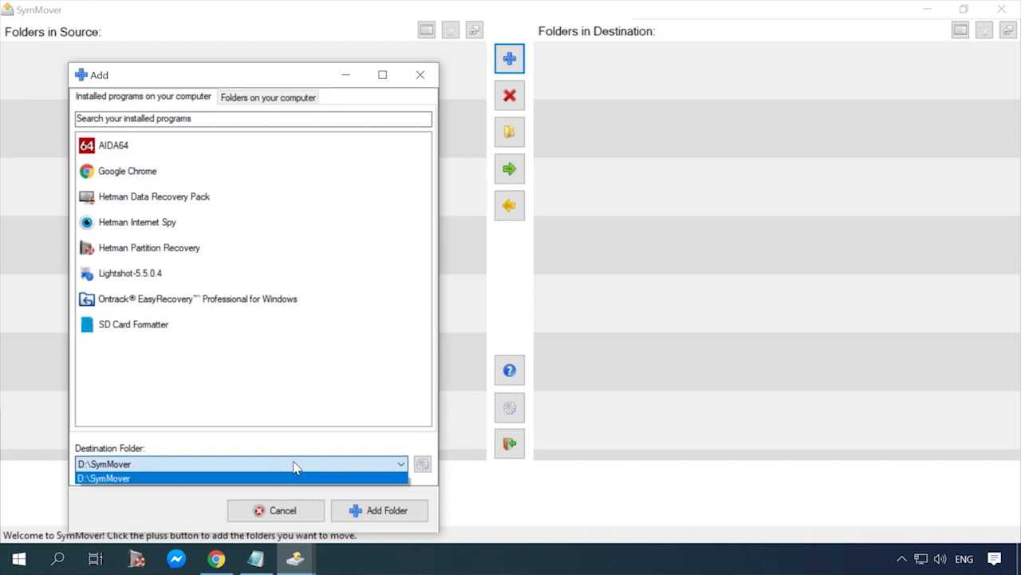
Add a new destination folder under D:\New folder in the destination settings
{"action": "left_click", "coordinate": [423, 464]}
{"action": "left_click", "coordinate": [423, 463]}
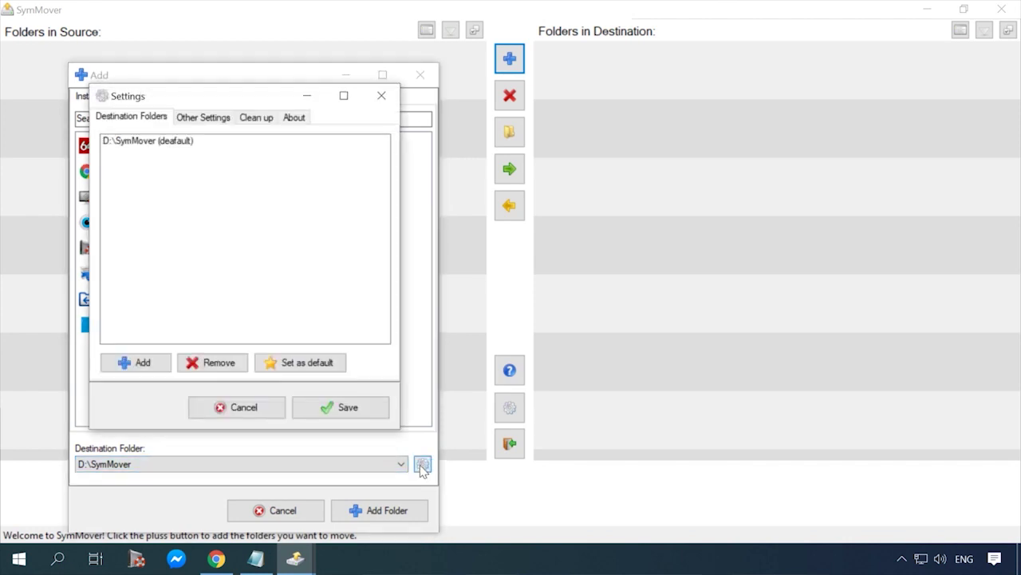
{"action": "left_click", "coordinate": [155, 142]}
{"action": "left_click", "coordinate": [144, 364]}
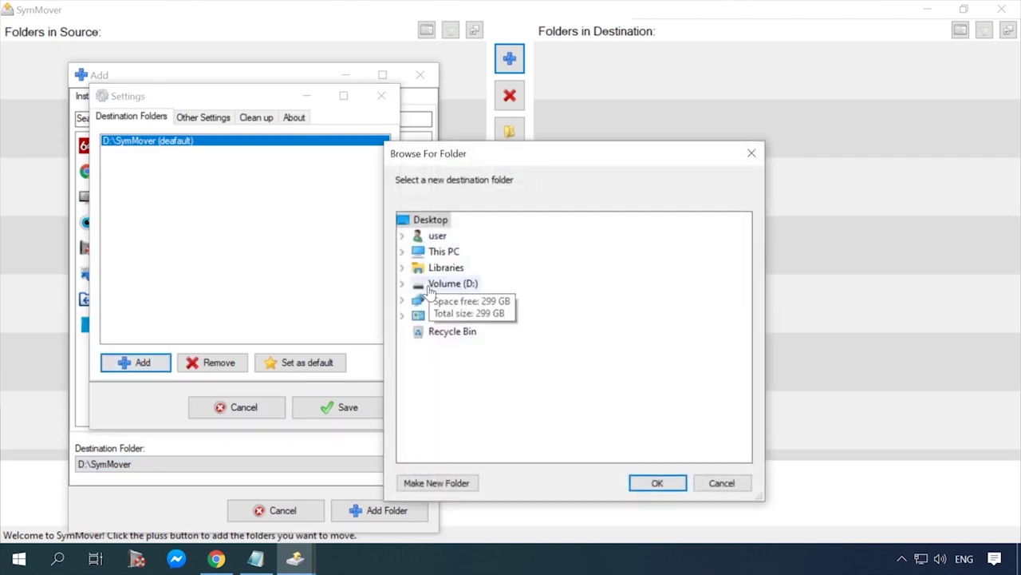
{"action": "double_click", "coordinate": [431, 285]}
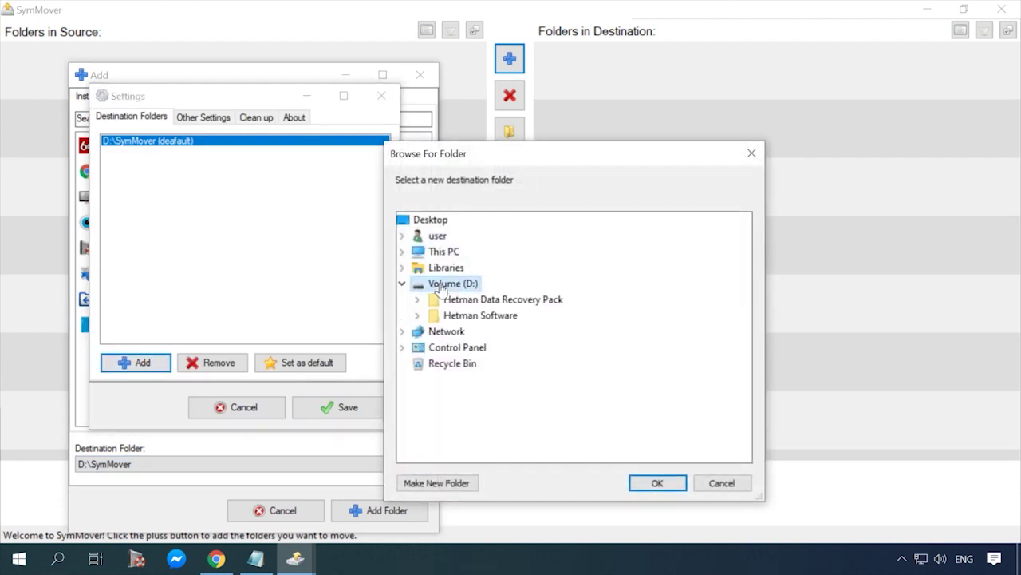
{"action": "left_click", "coordinate": [454, 484]}
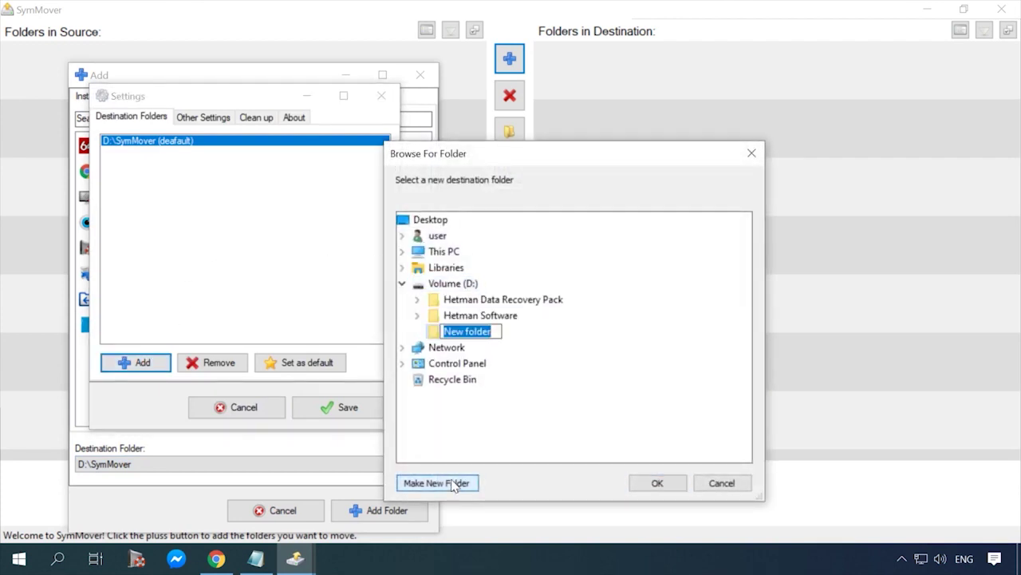
{"action": "left_click", "coordinate": [538, 410]}
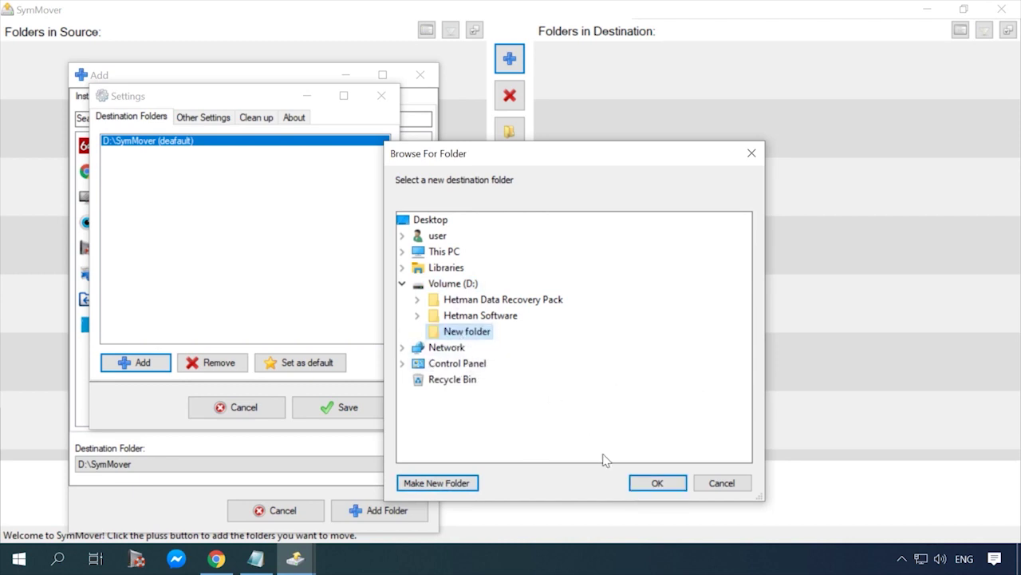
{"action": "left_click", "coordinate": [658, 482]}
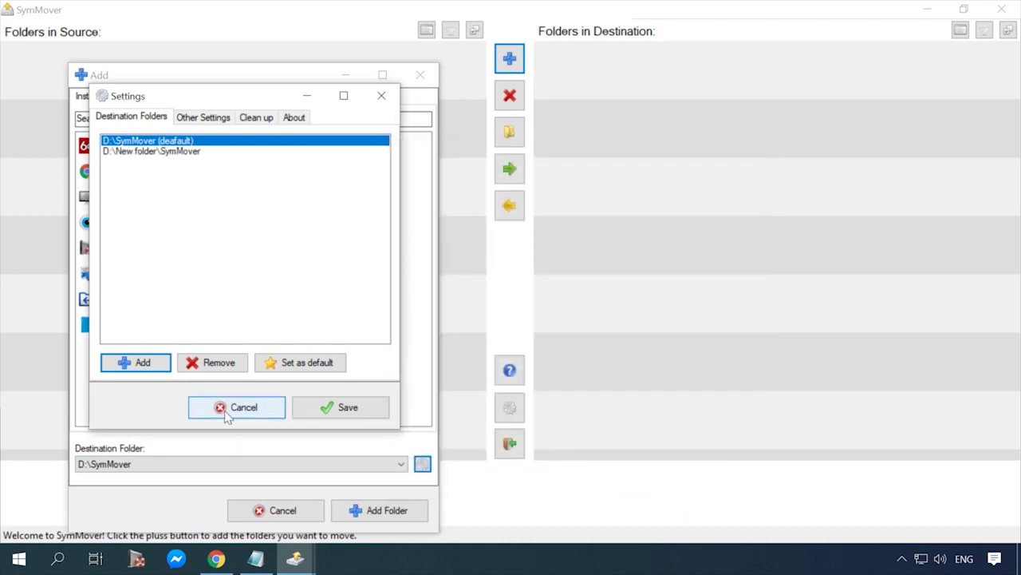
{"action": "left_click", "coordinate": [335, 408]}
Reselect SD Card Formatter in the installed programs list
{"action": "left_click", "coordinate": [247, 466]}
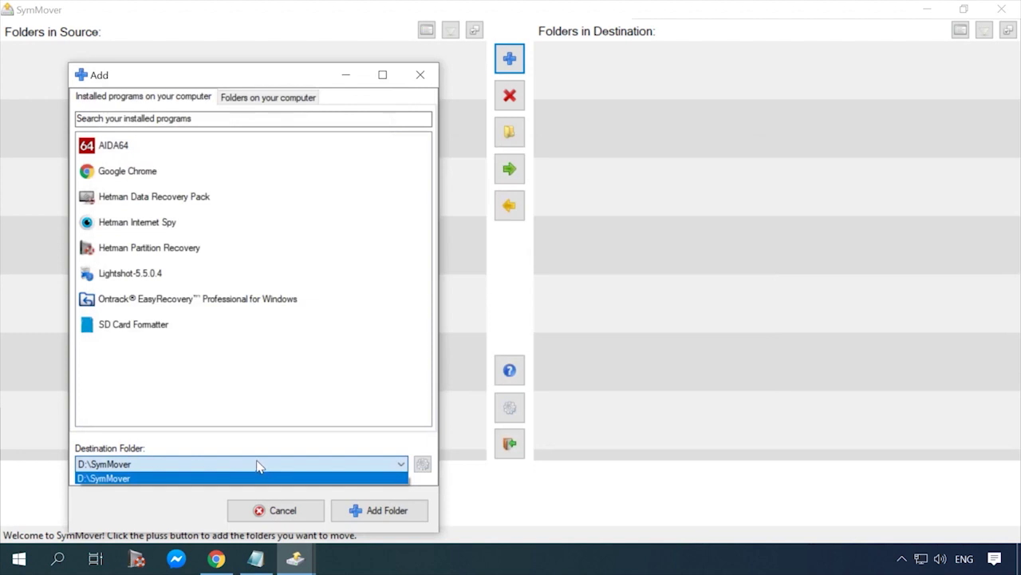
{"action": "left_click", "coordinate": [148, 333]}
{"action": "left_click", "coordinate": [146, 327]}
{"action": "left_click", "coordinate": [155, 469]}
{"action": "left_click", "coordinate": [157, 335]}
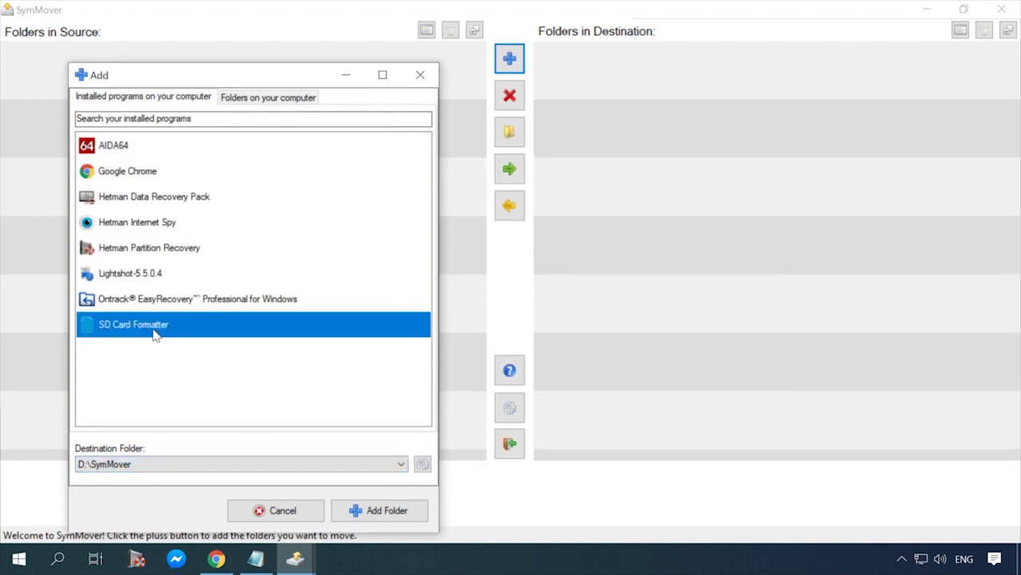
Make D:\New folder\SymMover the default destination, save, and choose SD Card Formatter
{"action": "left_click", "coordinate": [422, 464]}
{"action": "left_click", "coordinate": [166, 173]}
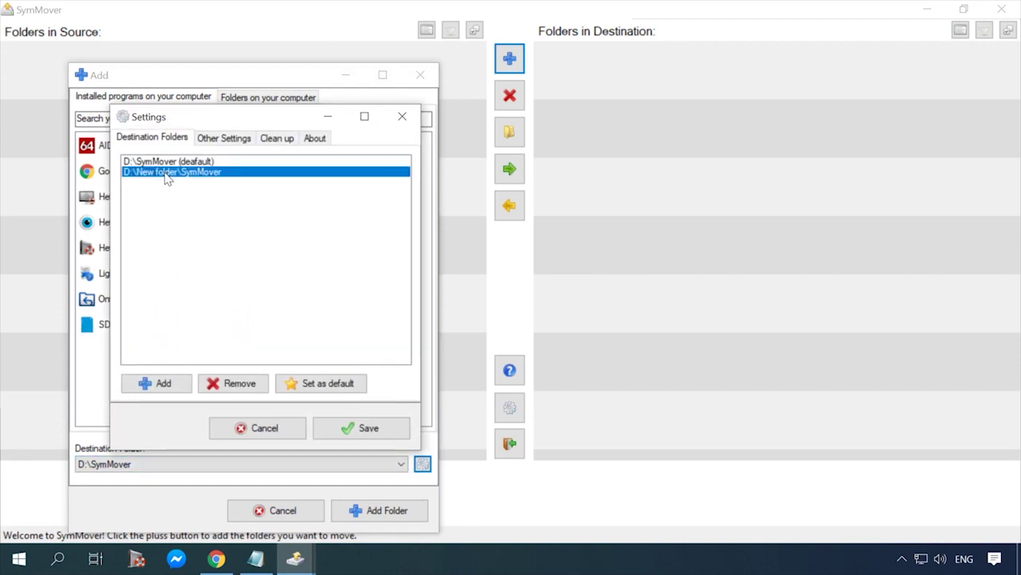
{"action": "left_click", "coordinate": [323, 384]}
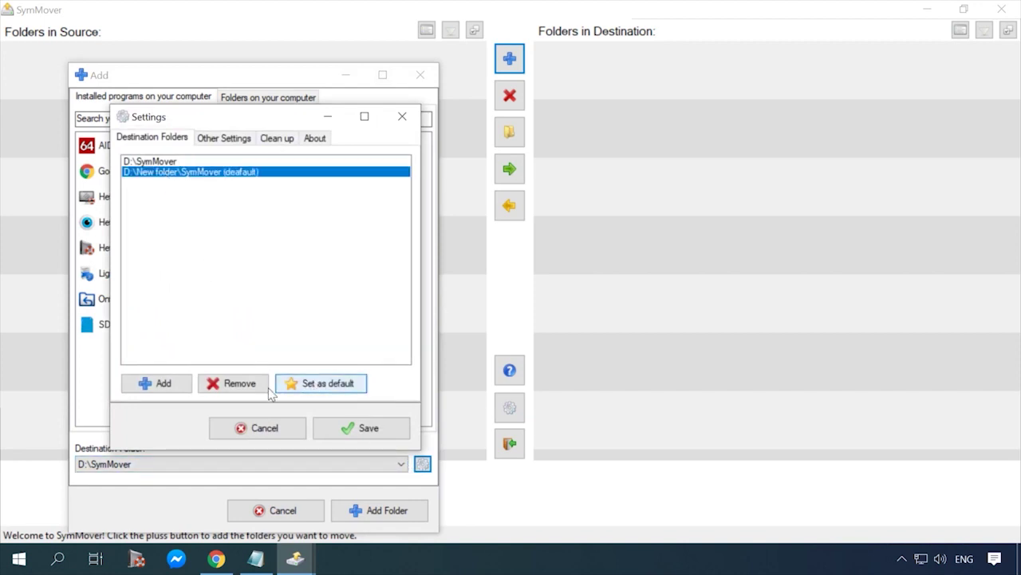
{"action": "left_click", "coordinate": [346, 431]}
{"action": "left_click", "coordinate": [190, 329]}
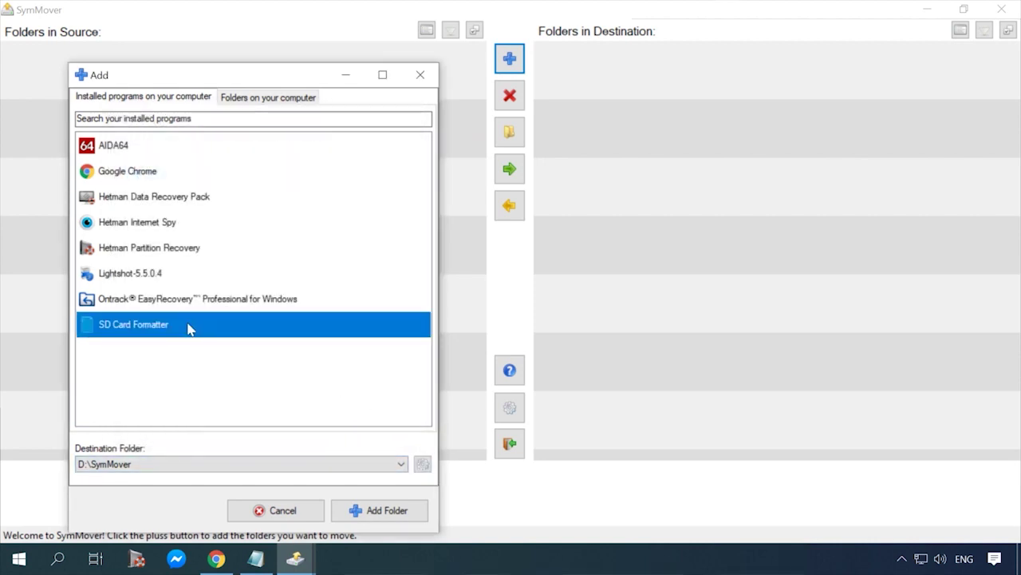
Add SD Card Formatter to the source list, then browse computer folders and close the dialog
{"action": "left_click", "coordinate": [381, 509]}
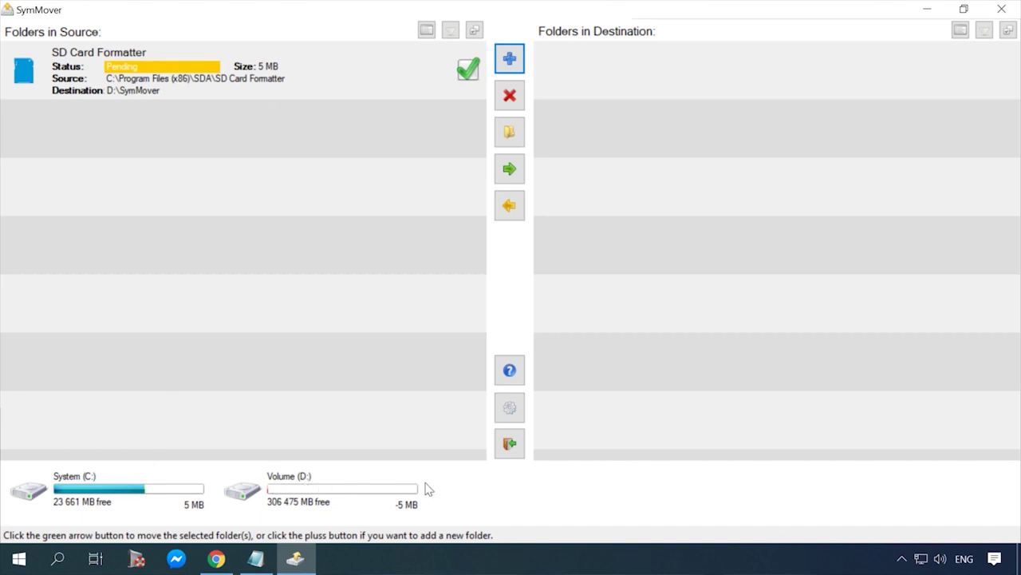
{"action": "left_click", "coordinate": [509, 58]}
{"action": "left_click", "coordinate": [226, 55]}
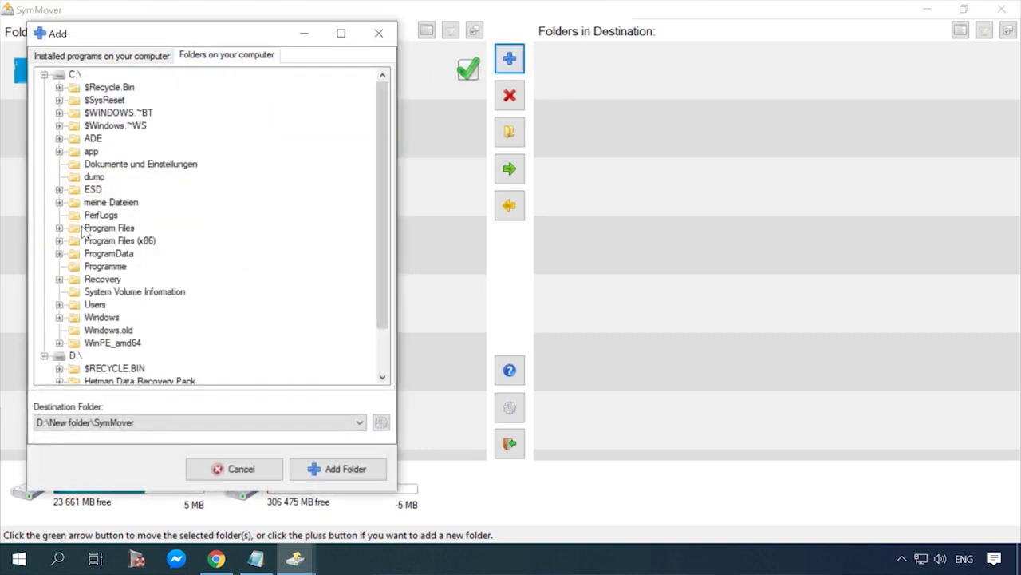
{"action": "scroll", "coordinate": [85, 248], "scroll_direction": "down", "scroll_amount": 2}
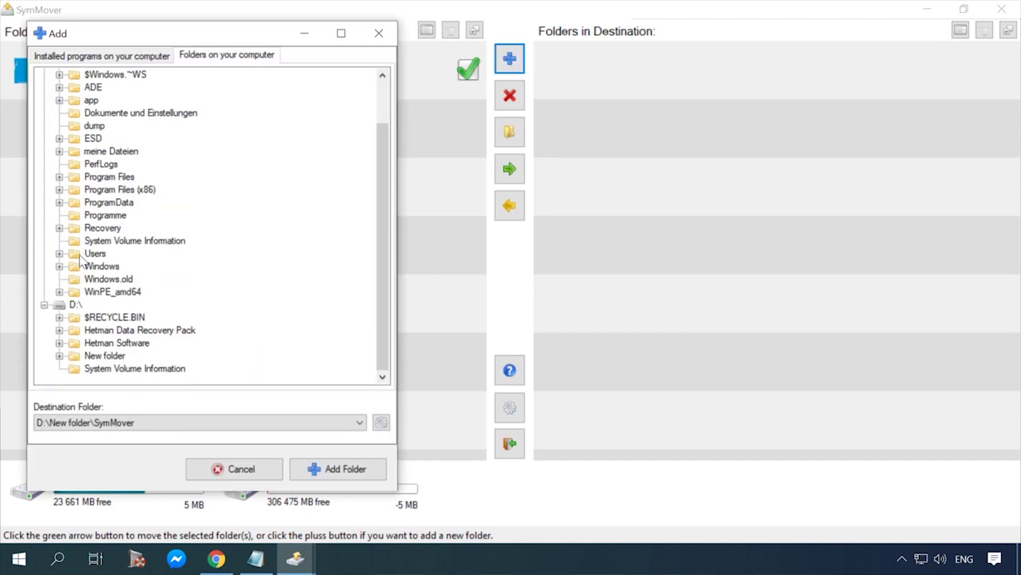
{"action": "left_click", "coordinate": [384, 34]}
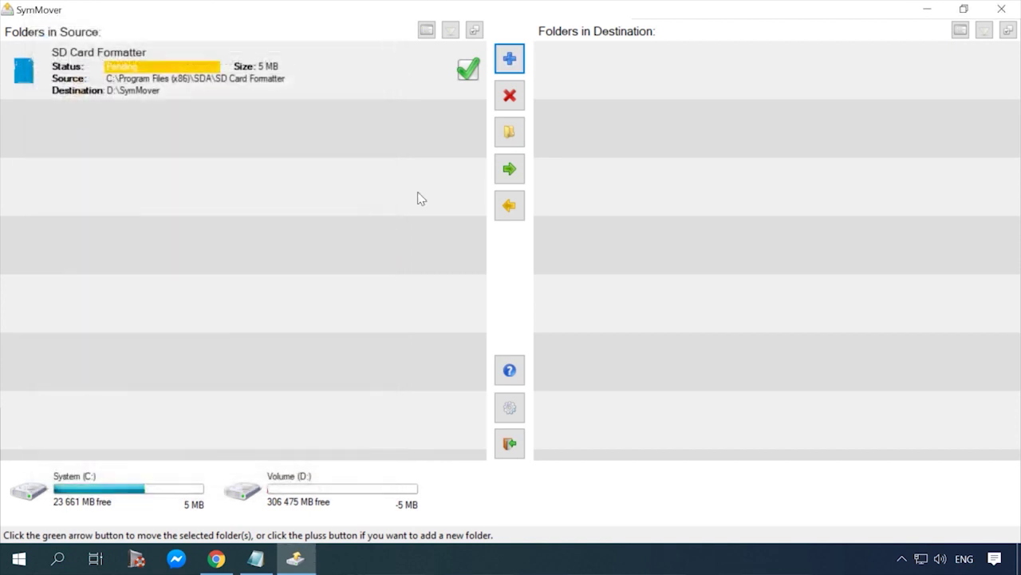
Review the Settings tabs and cancel unchanged, then move SD Card Formatter to D:\SymMover
{"action": "left_click", "coordinate": [509, 408]}
{"action": "left_click", "coordinate": [156, 78]}
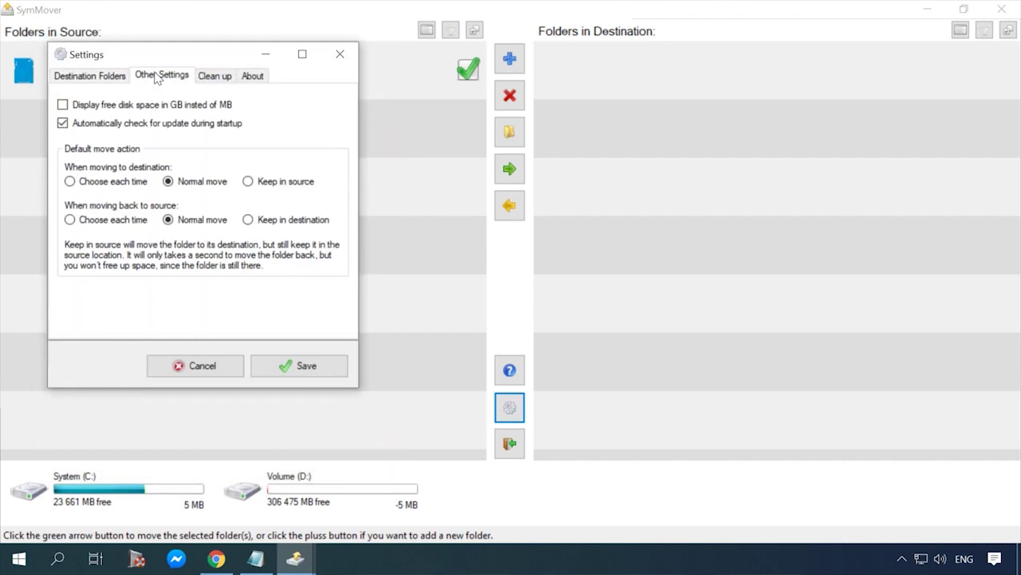
{"action": "left_click", "coordinate": [219, 76]}
{"action": "left_click", "coordinate": [251, 75]}
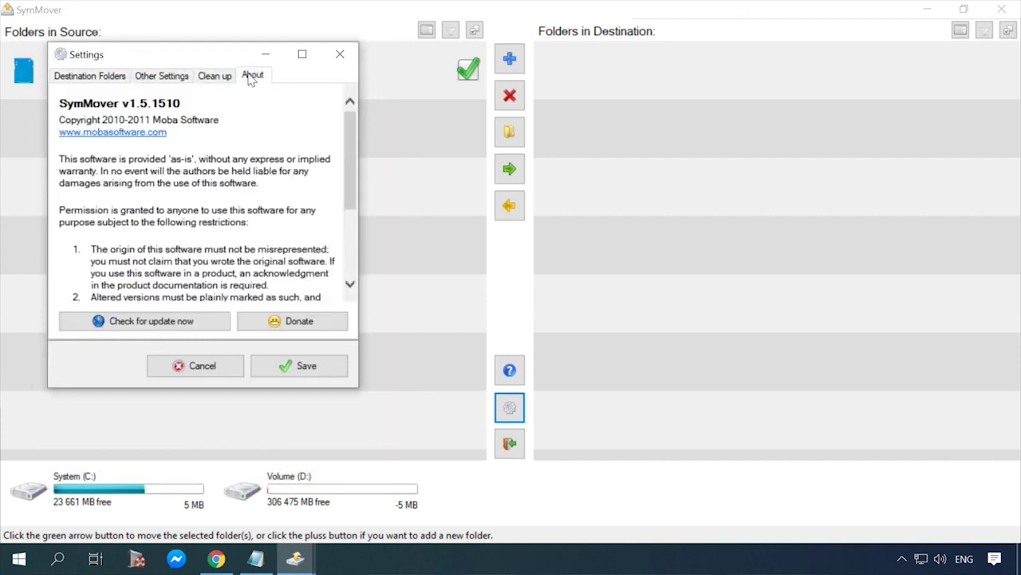
{"action": "left_click", "coordinate": [169, 75]}
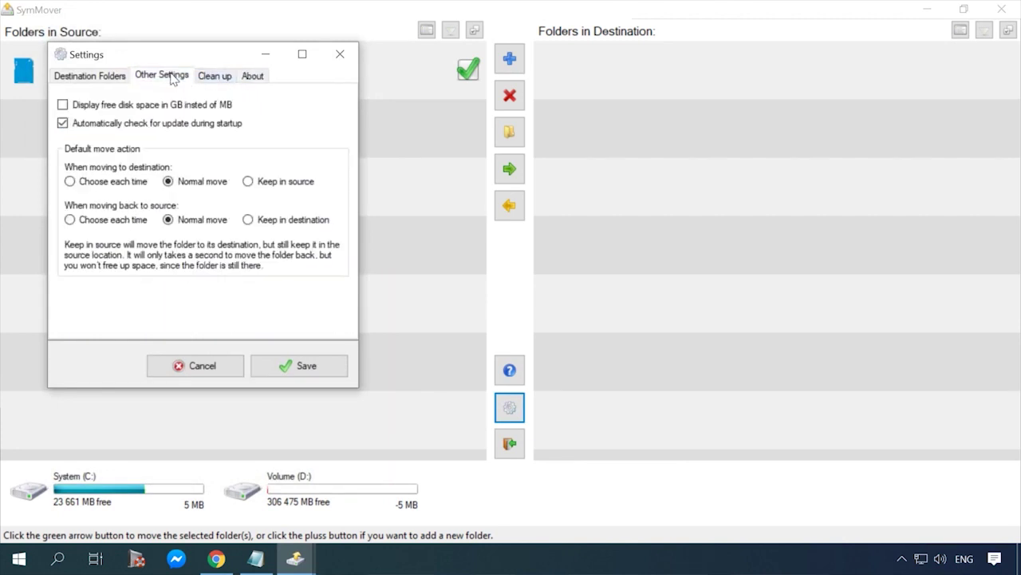
{"action": "left_click", "coordinate": [98, 79]}
{"action": "left_click", "coordinate": [201, 366]}
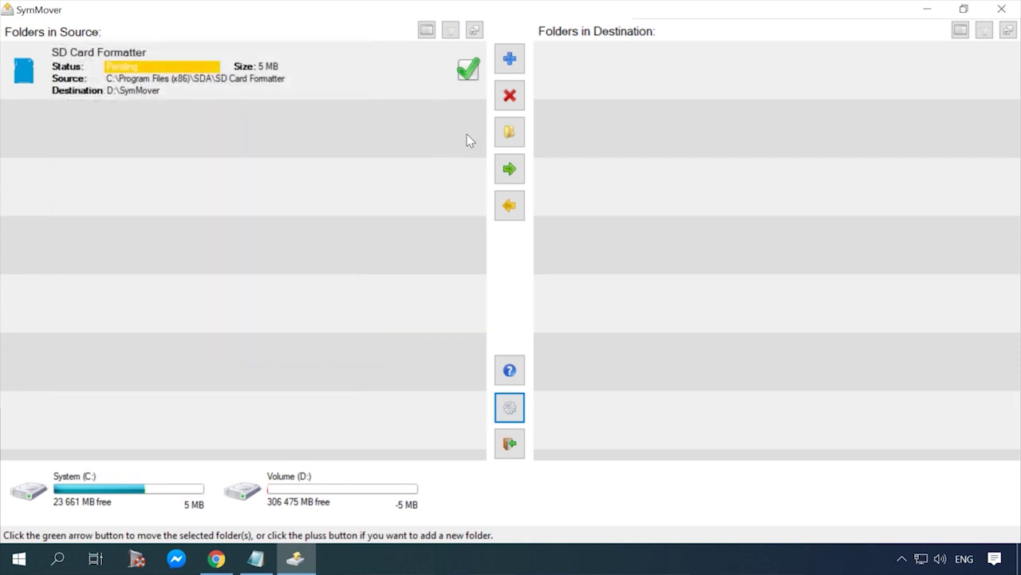
{"action": "left_click", "coordinate": [510, 170]}
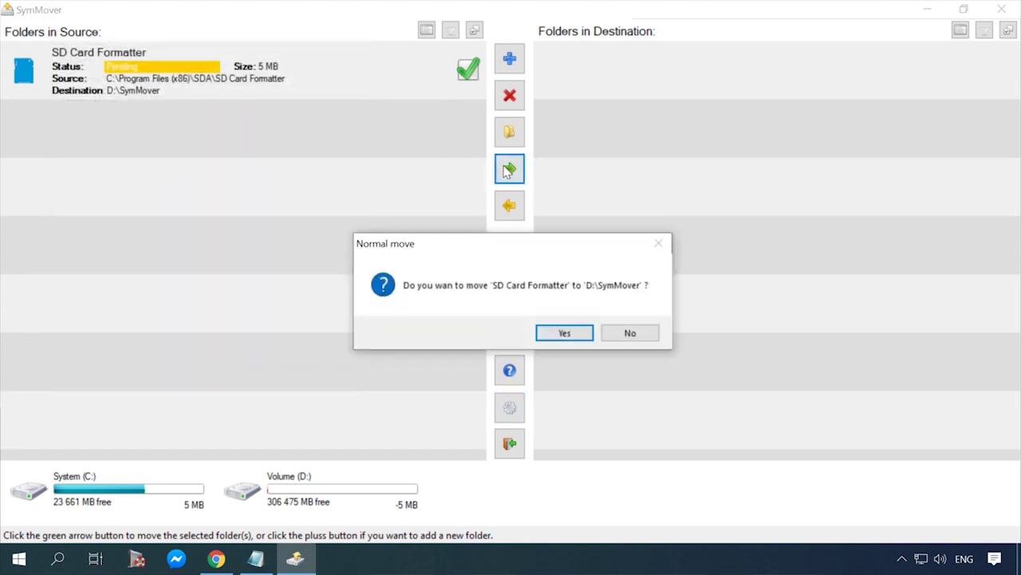
{"action": "left_click", "coordinate": [562, 333]}
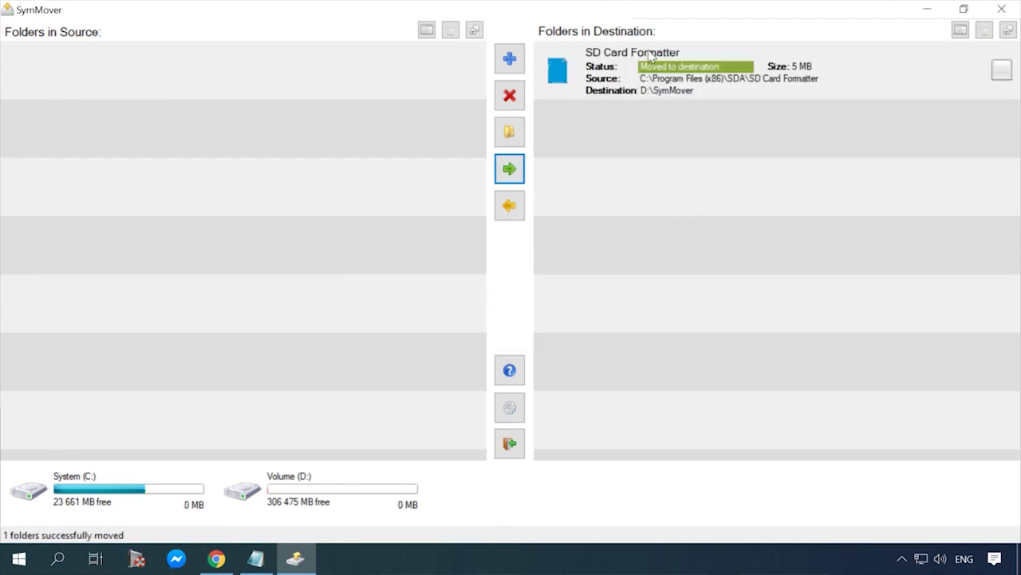
In File Explorer, check D:\SymMover\C\Program Files (x86)\SDA\SD Card Formatter, then return to SDA
{"action": "key", "text": "super+e"}
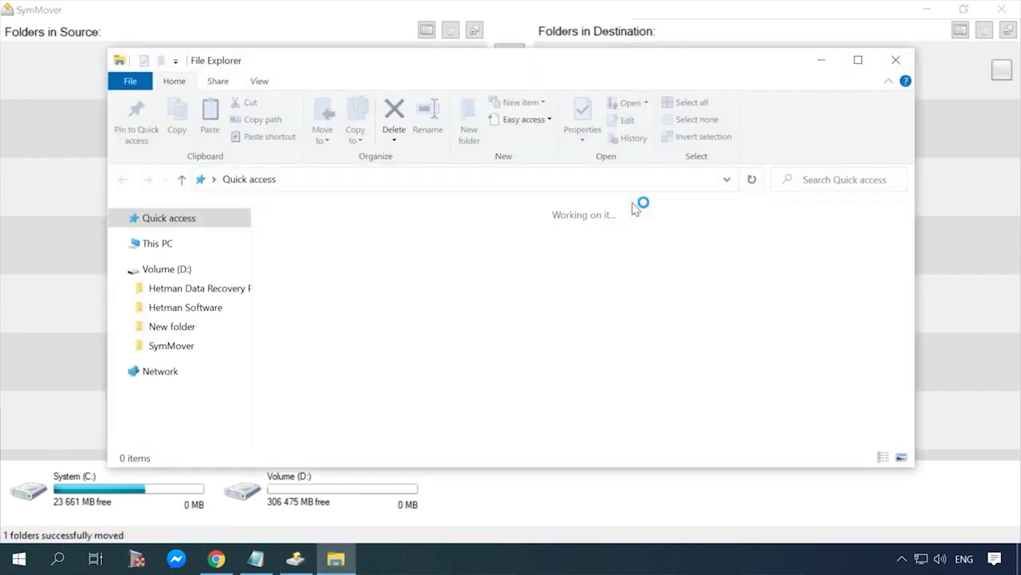
{"action": "left_click", "coordinate": [174, 416]}
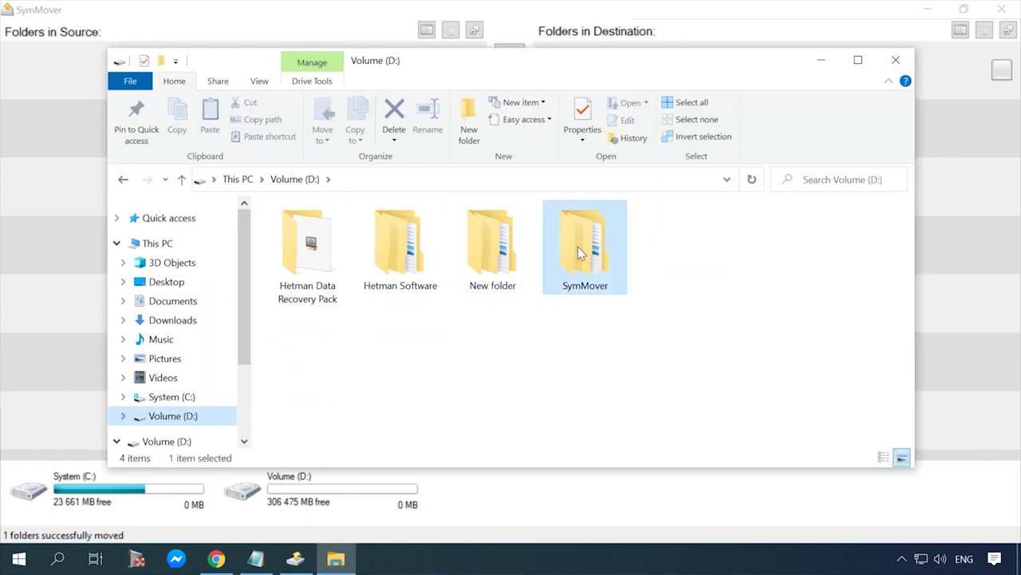
{"action": "double_click", "coordinate": [581, 243]}
{"action": "double_click", "coordinate": [363, 231]}
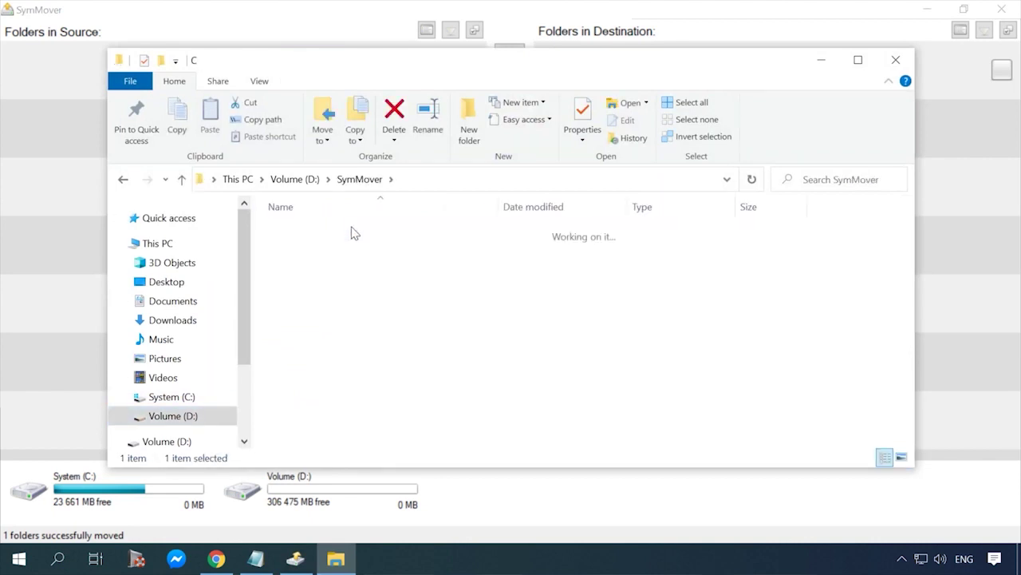
{"action": "double_click", "coordinate": [355, 232]}
{"action": "double_click", "coordinate": [361, 232]}
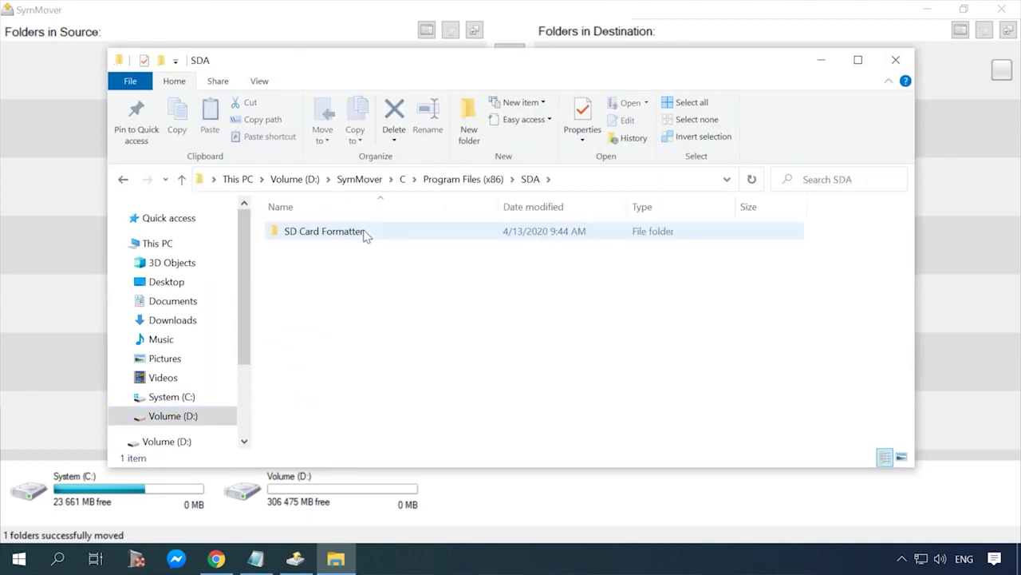
{"action": "double_click", "coordinate": [363, 233]}
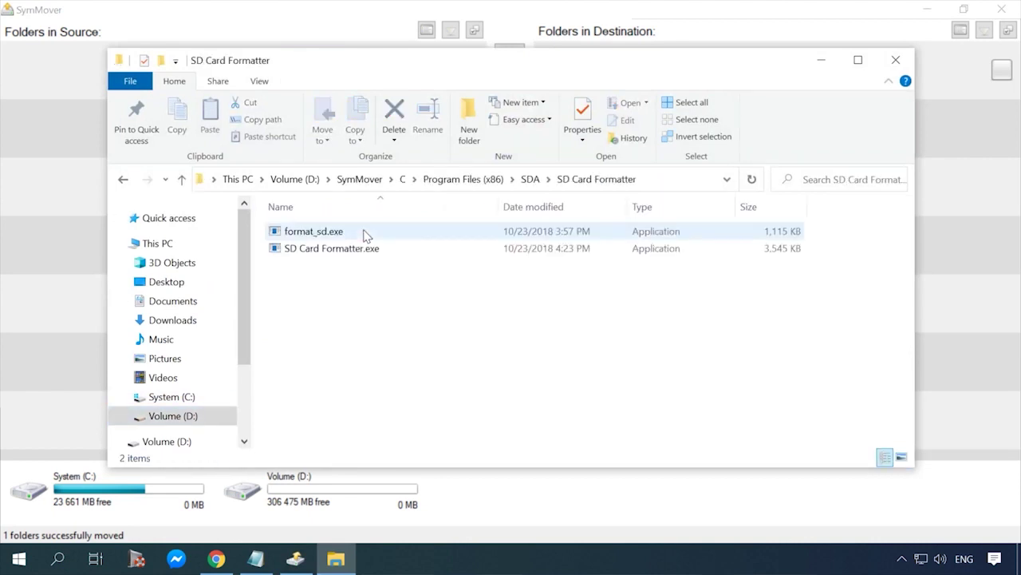
{"action": "left_click", "coordinate": [182, 179]}
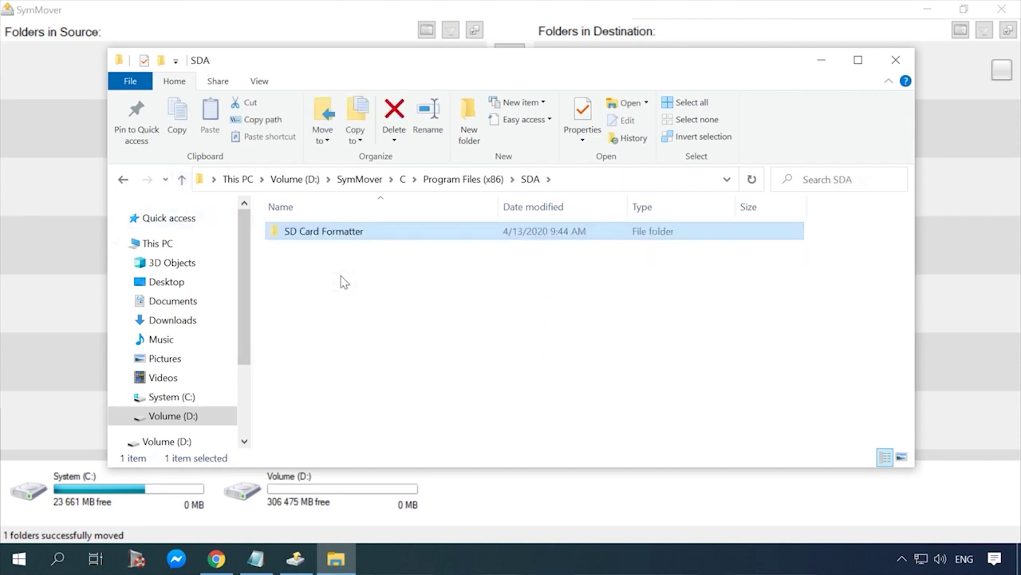
Close File Explorer and move SD Card Formatter back to C:\Program Files (x86)\SDA
{"action": "left_click", "coordinate": [895, 60]}
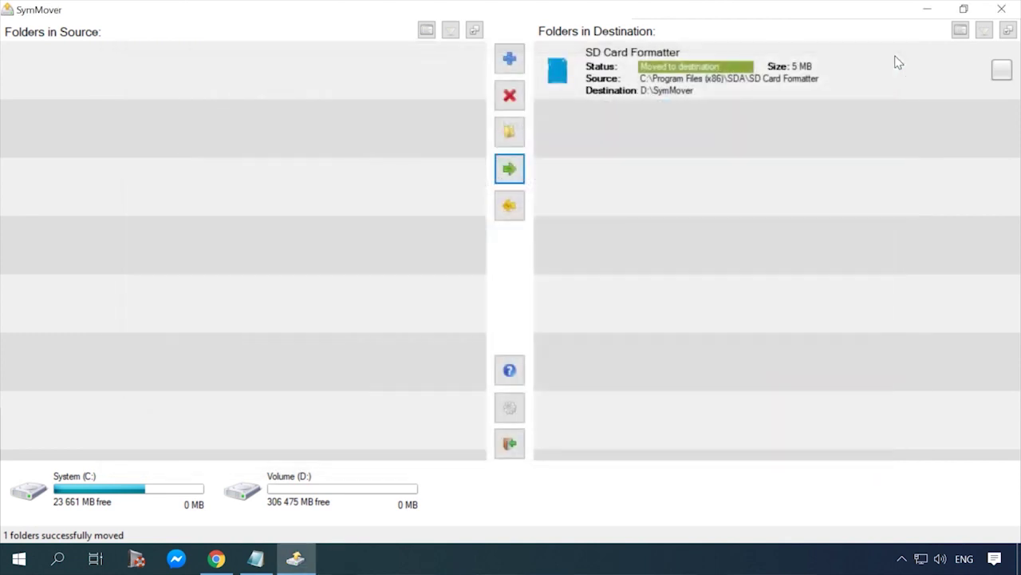
{"action": "left_click", "coordinate": [1003, 71]}
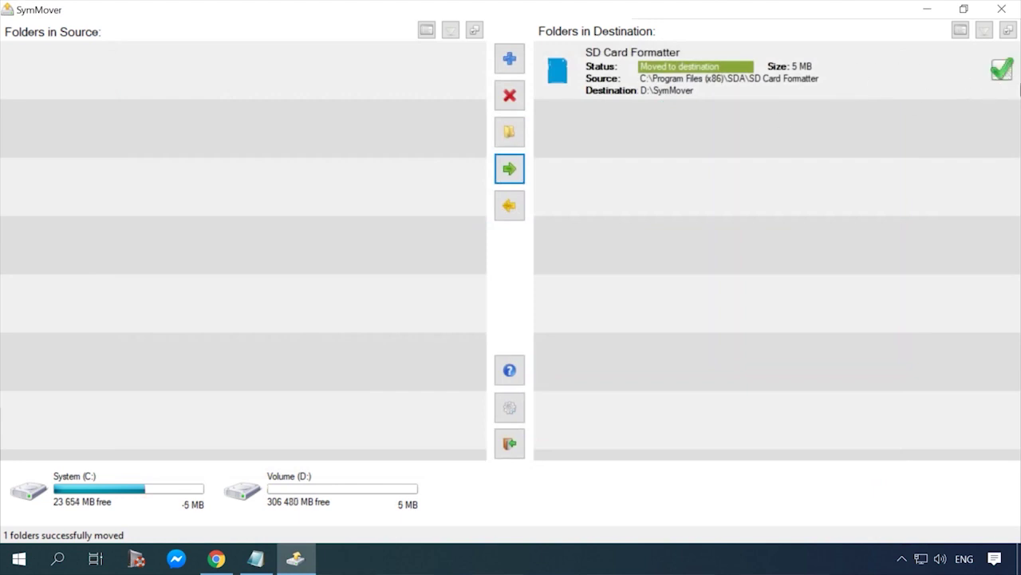
{"action": "left_click", "coordinate": [523, 209]}
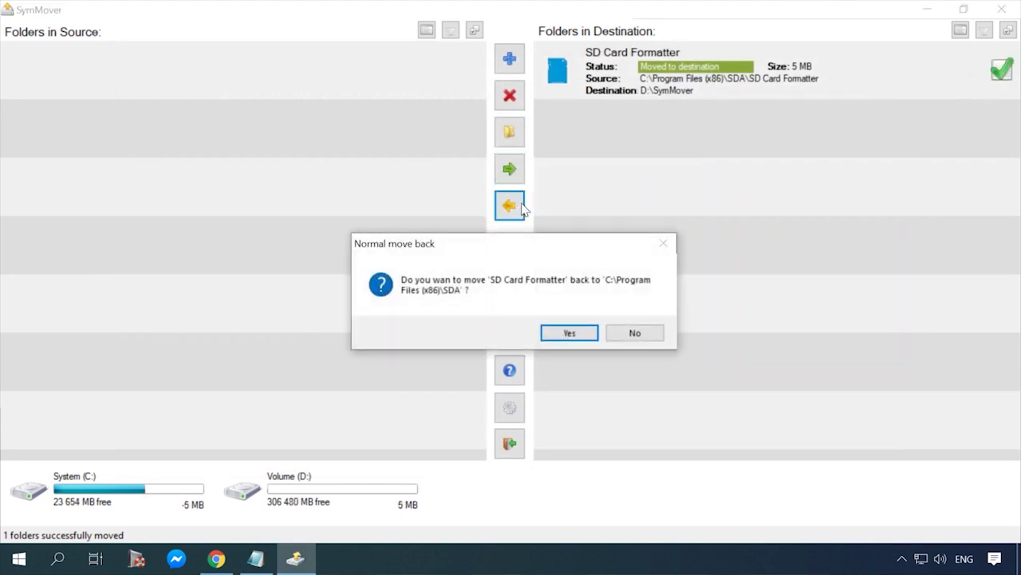
{"action": "left_click", "coordinate": [574, 333]}
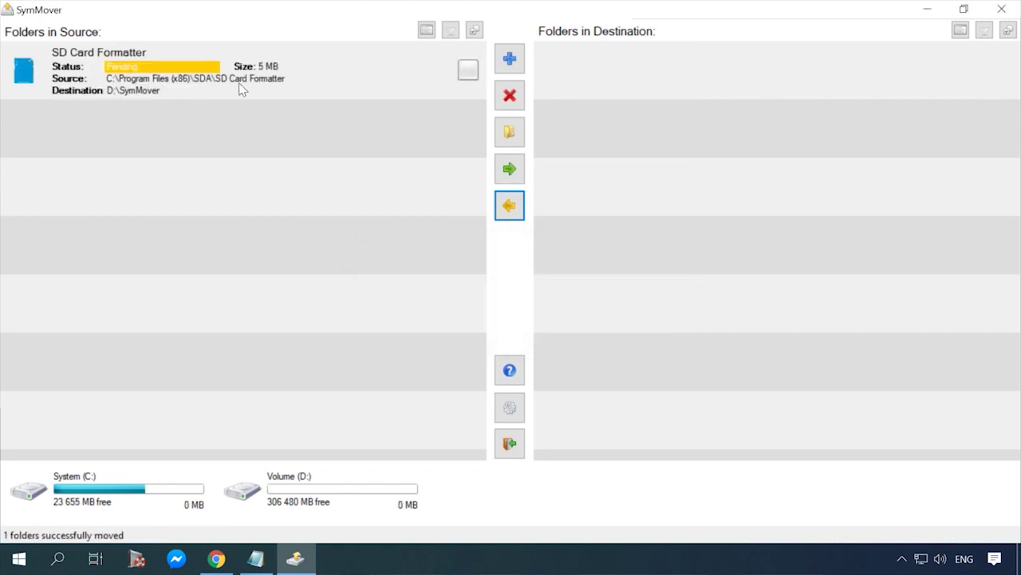